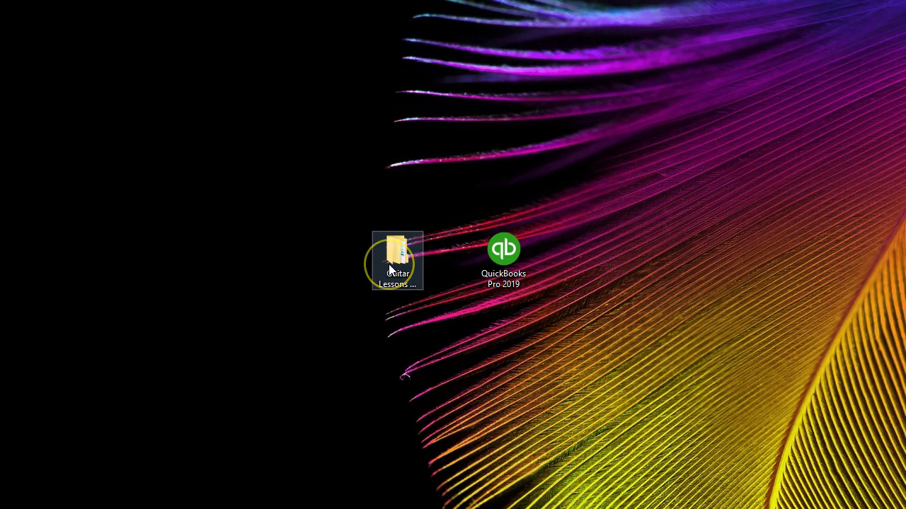
Step: Open the Guitar Lessons & Equipment .qbw company file from Guitar Lessons > QuickBooks Data File > QB 3
double_click(389, 264)
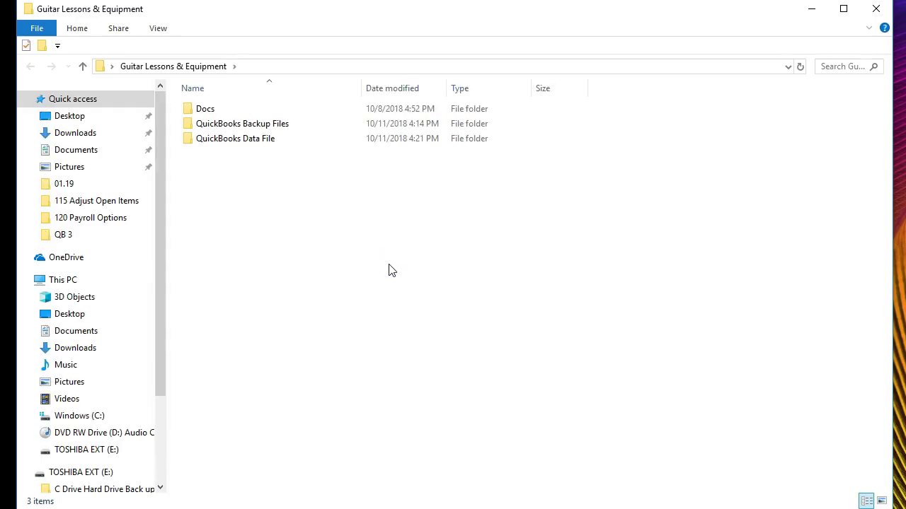
double_click(237, 145)
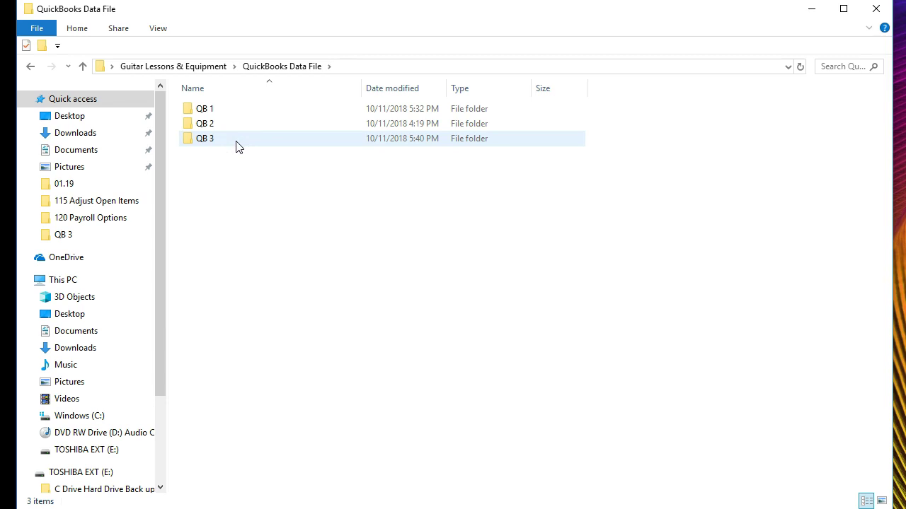
double_click(238, 141)
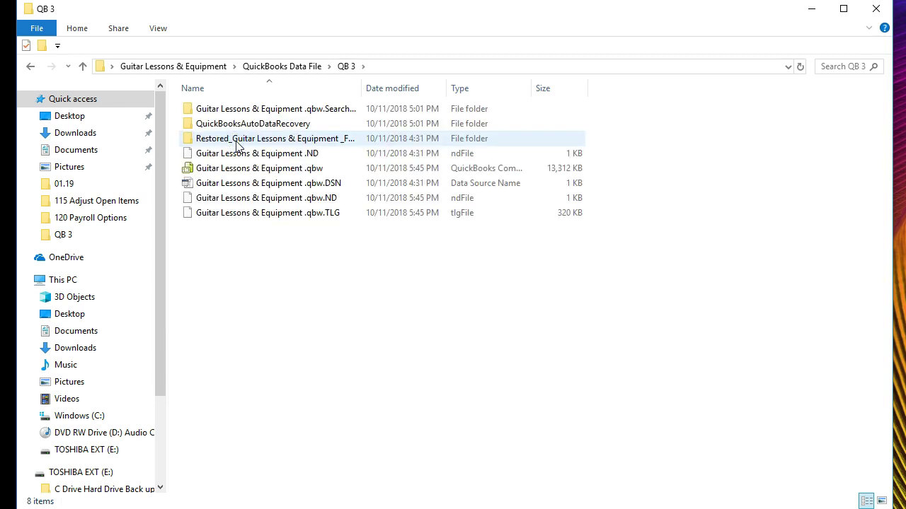
click(230, 172)
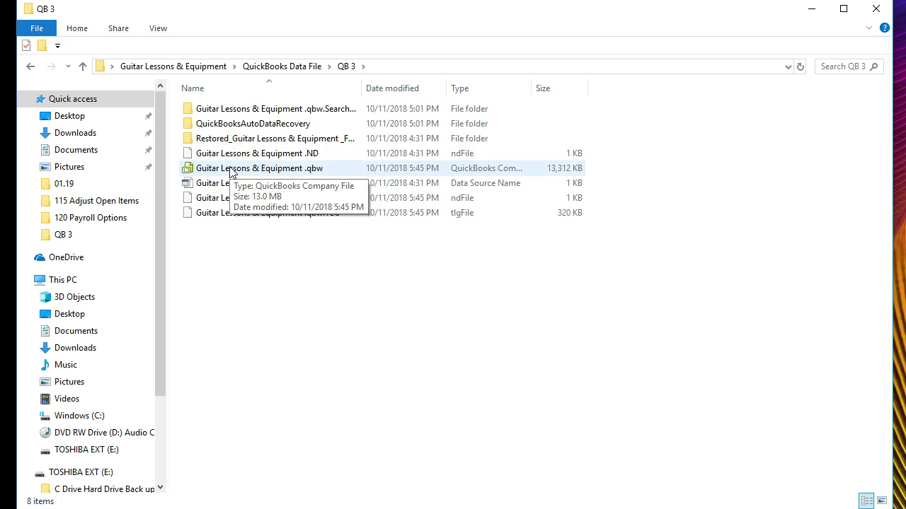
double_click(230, 171)
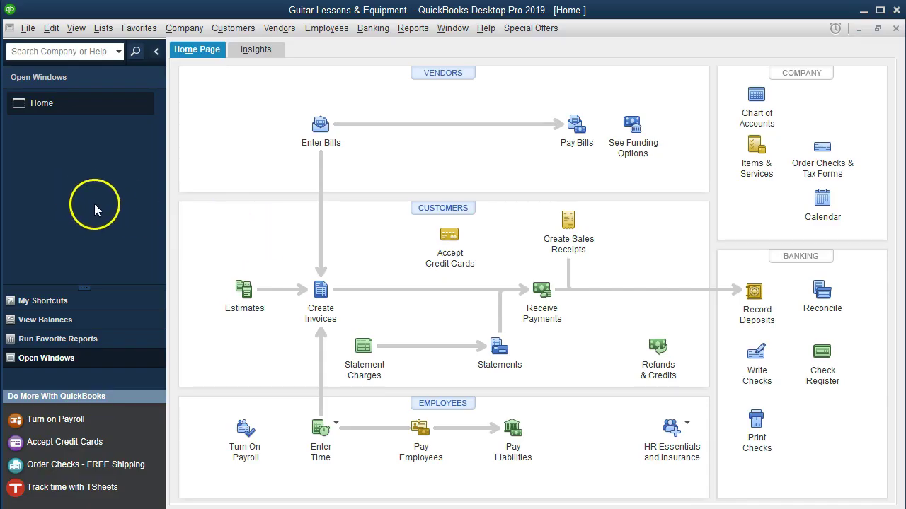
Step: Glance over the View menu without changes, then bring up the Employees menu
click(76, 31)
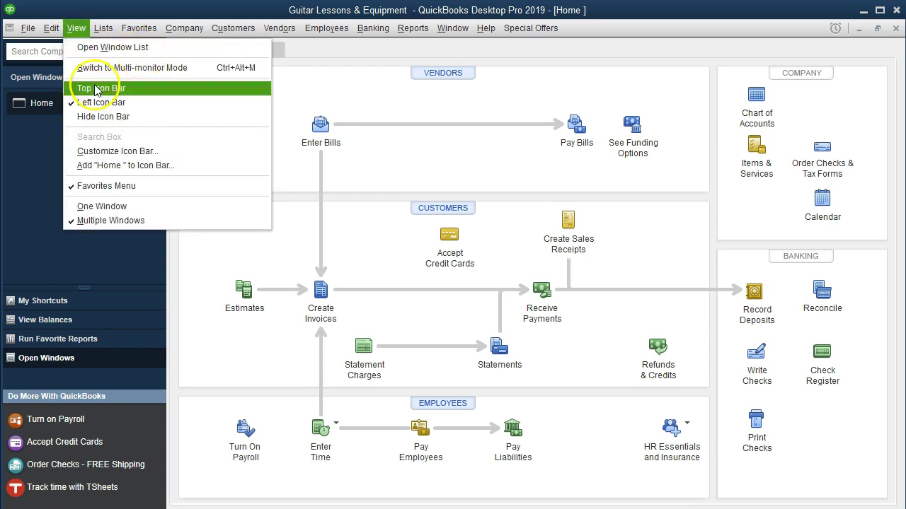
click(63, 113)
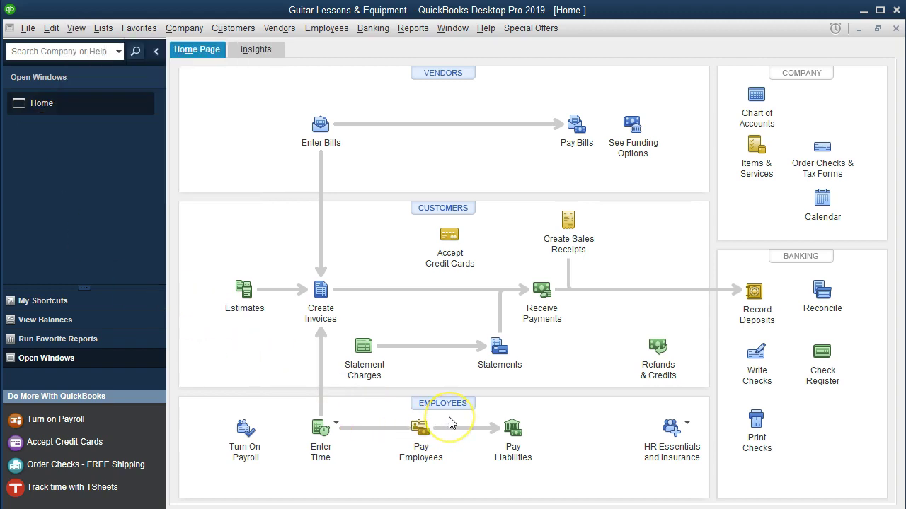
click(441, 468)
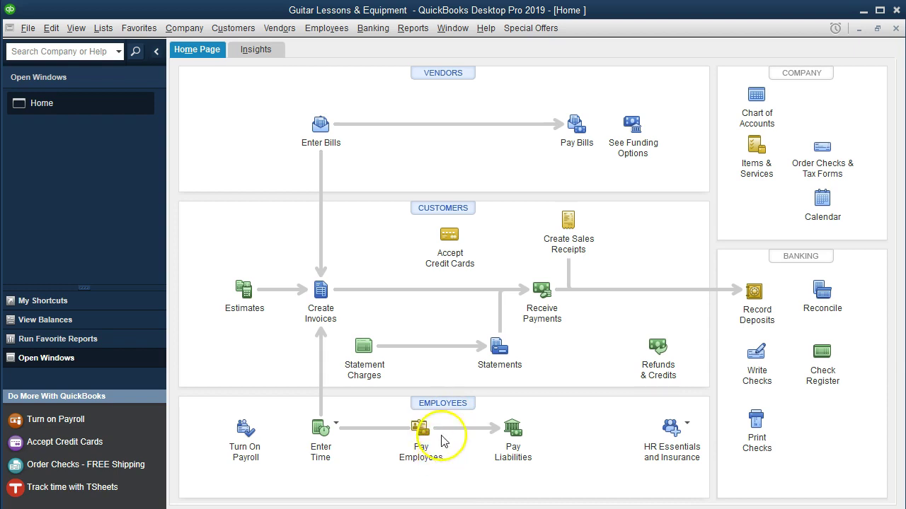
click(433, 437)
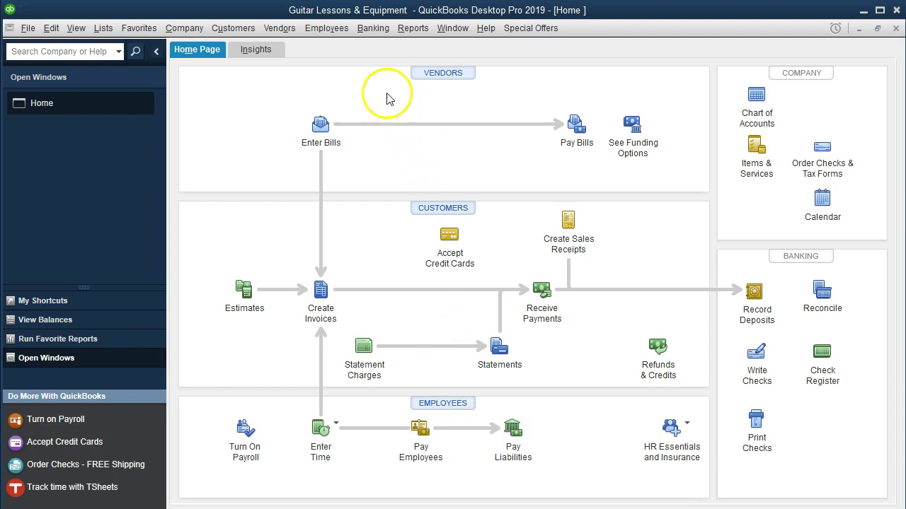
click(328, 30)
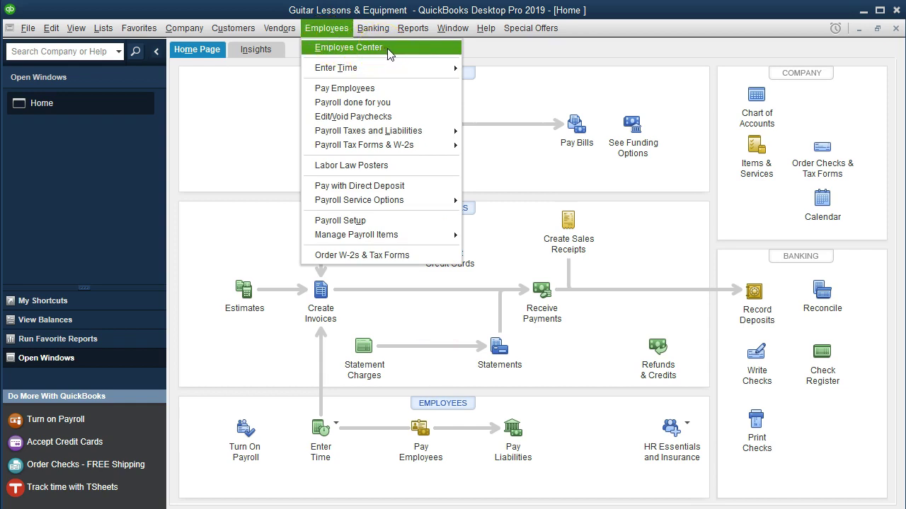
Step: Open the Employee Center and start a blank New Employee record
click(393, 50)
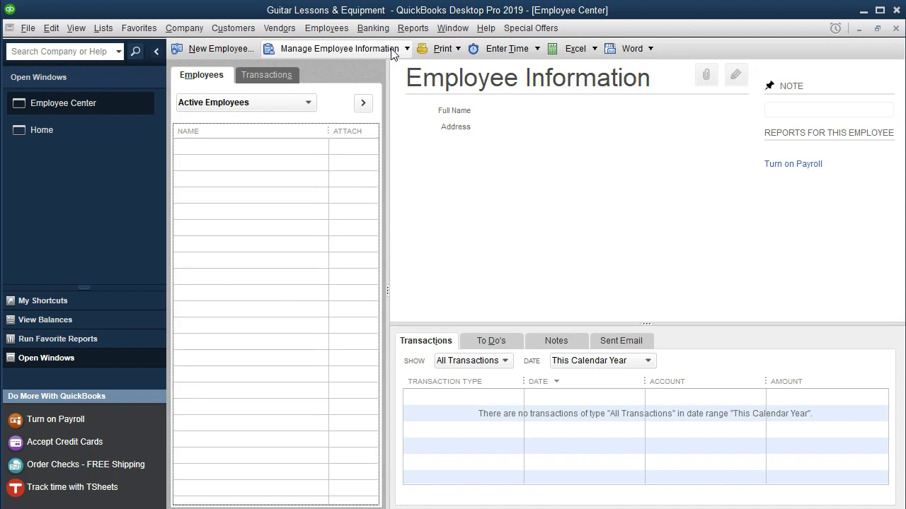
click(276, 133)
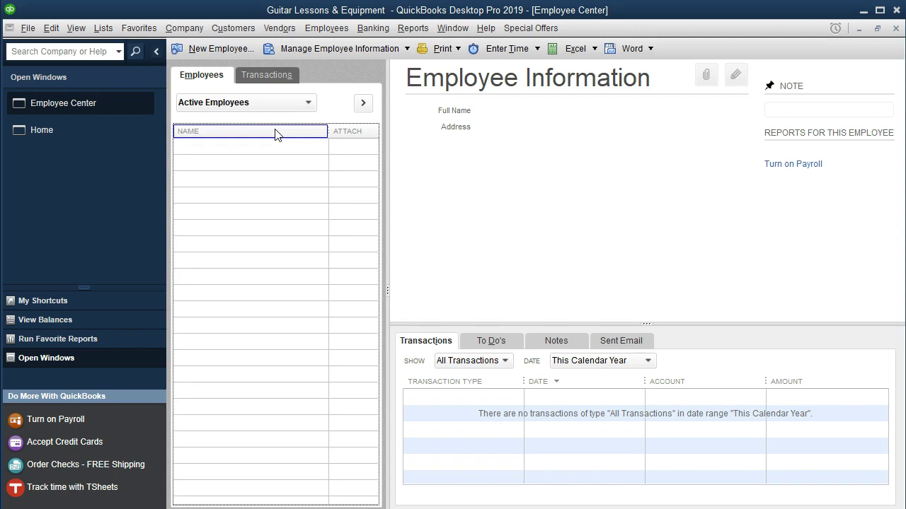
click(213, 51)
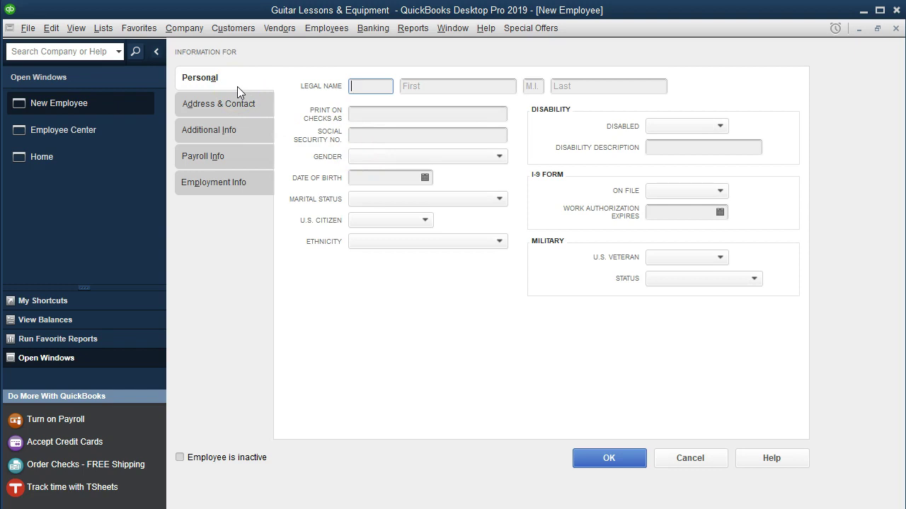
Step: Enter the employee's first and last name on the Personal tab
key(Tab)
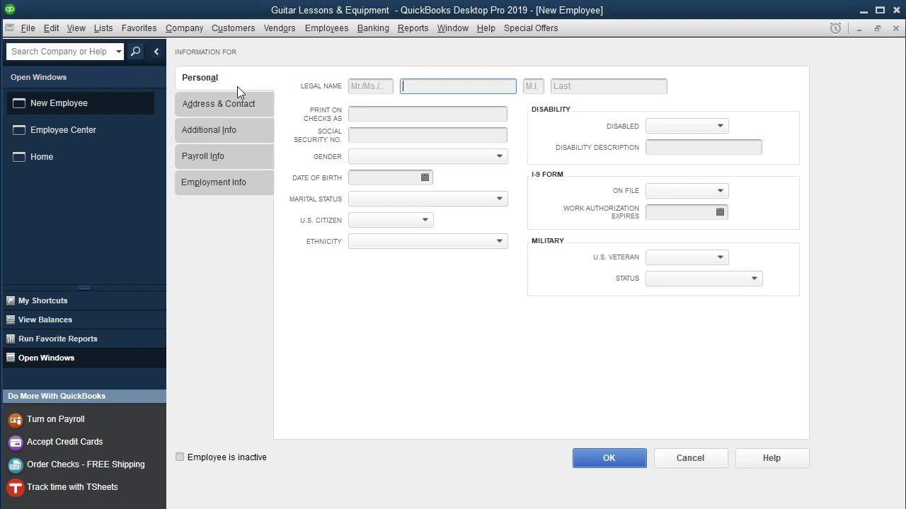
key(Tab)
key(Tab)
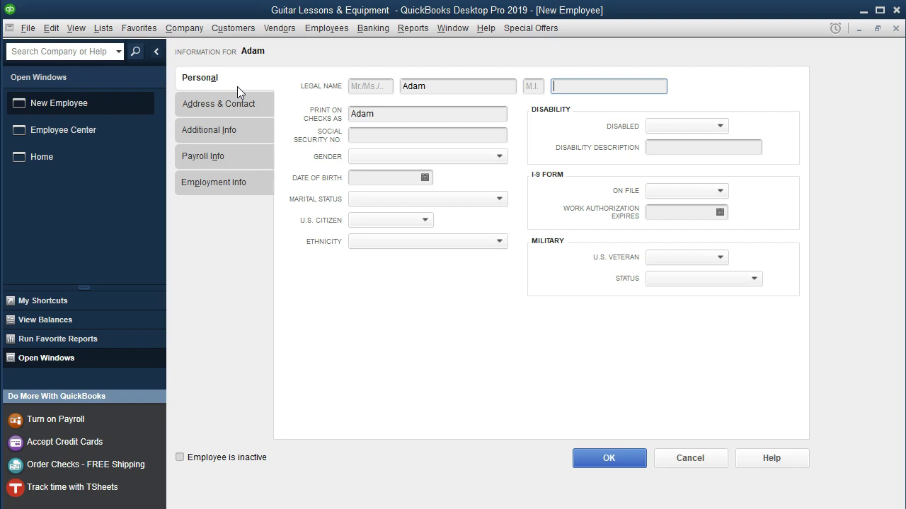
key(Tab)
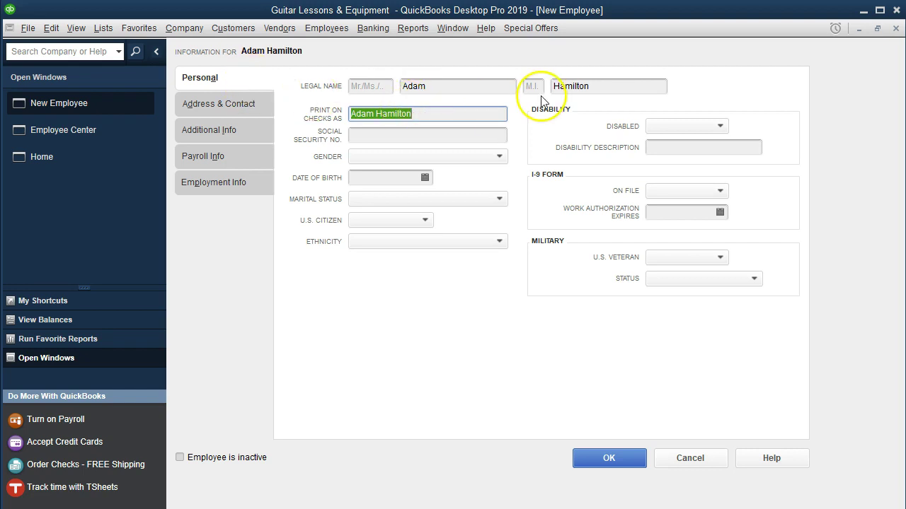
Step: Enter the employee's Social Security number, gender Male, birth date and marital status Single
click(488, 127)
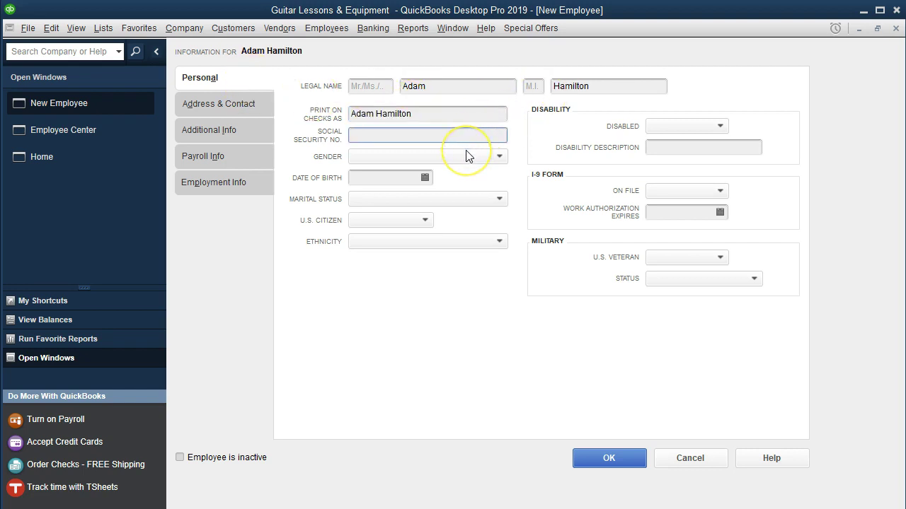
key(Tab)
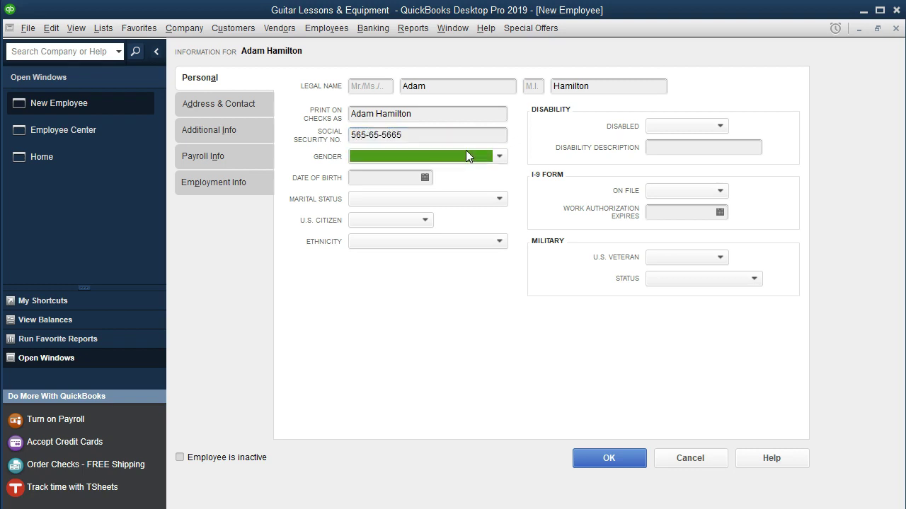
key(Tab)
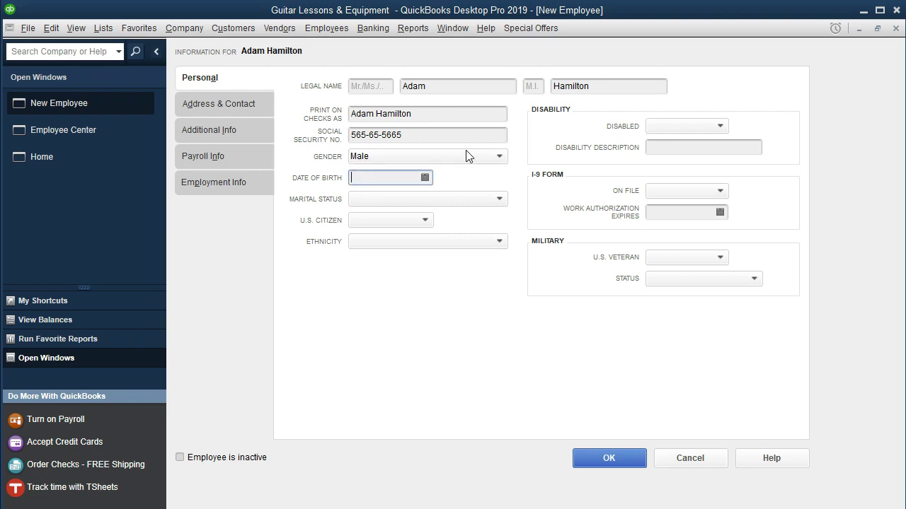
key(Tab)
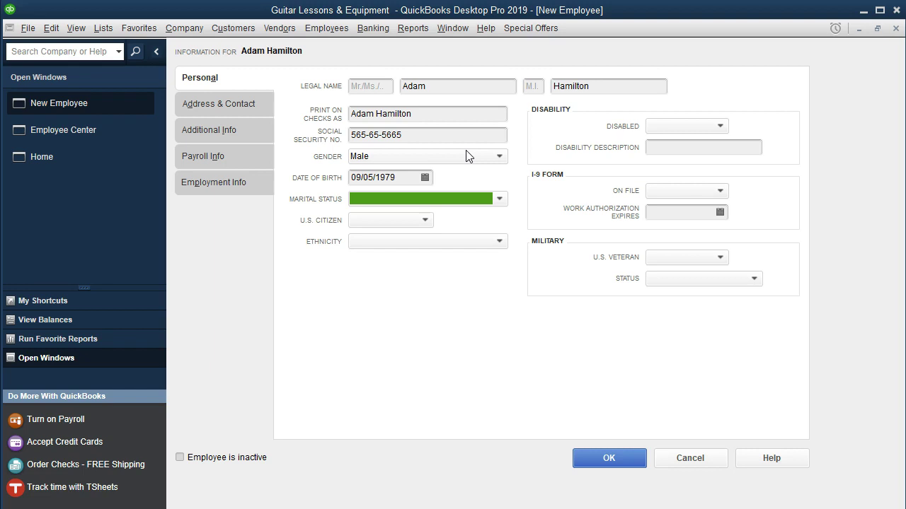
key(Tab)
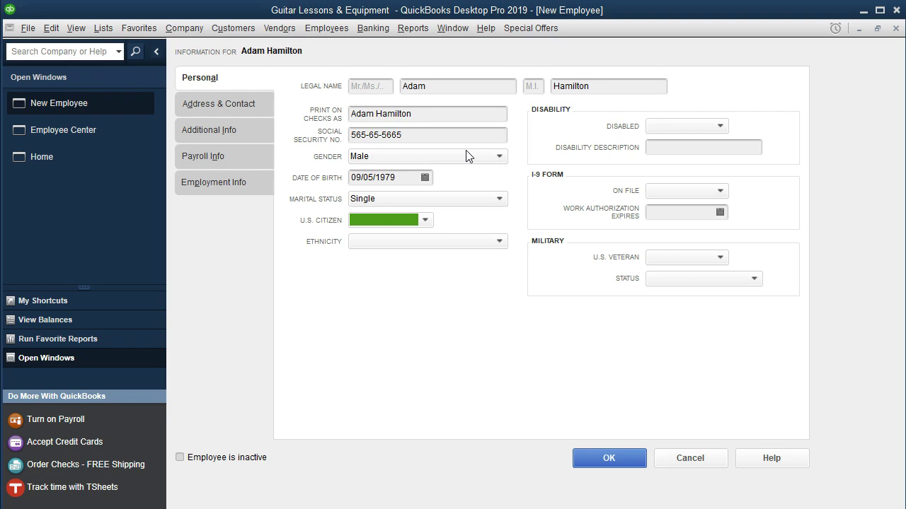
Step: Set U.S. Citizen to Yes
click(425, 220)
click(386, 257)
click(701, 119)
click(226, 143)
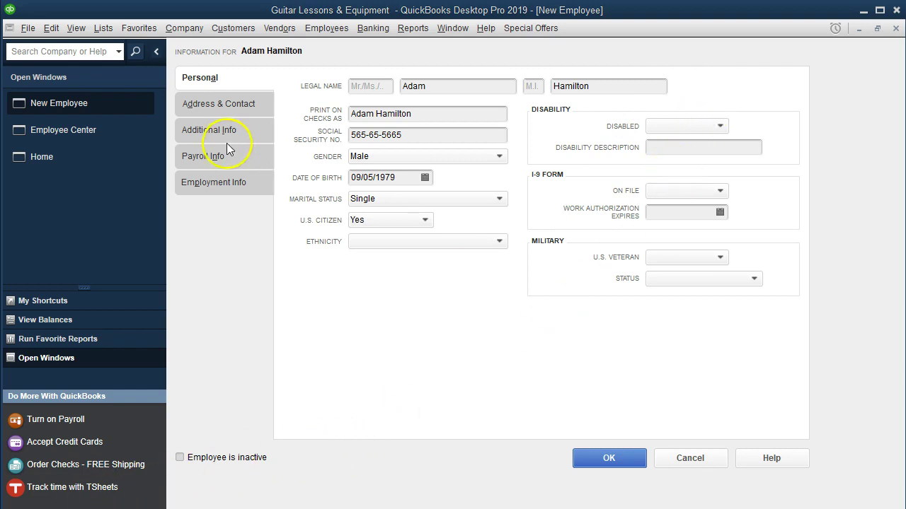
Step: Move through the Address & Contact section to the Payroll Info section
click(225, 103)
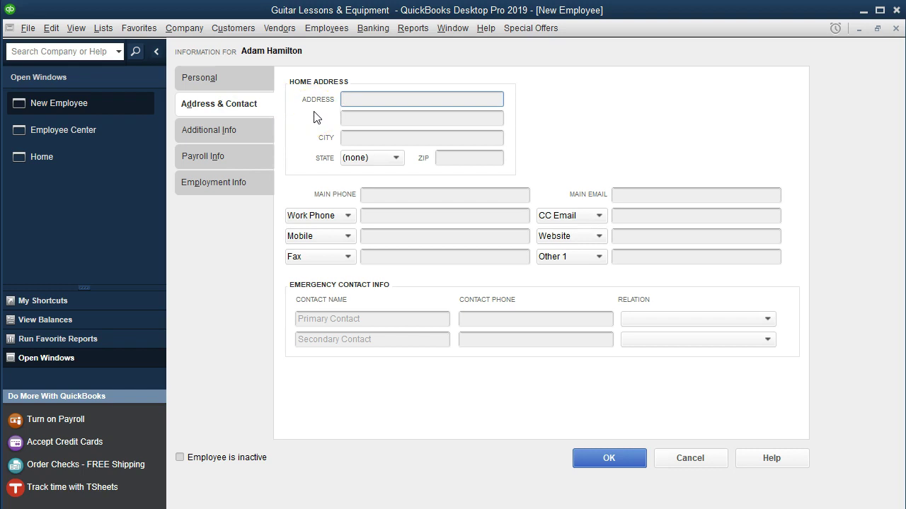
click(343, 186)
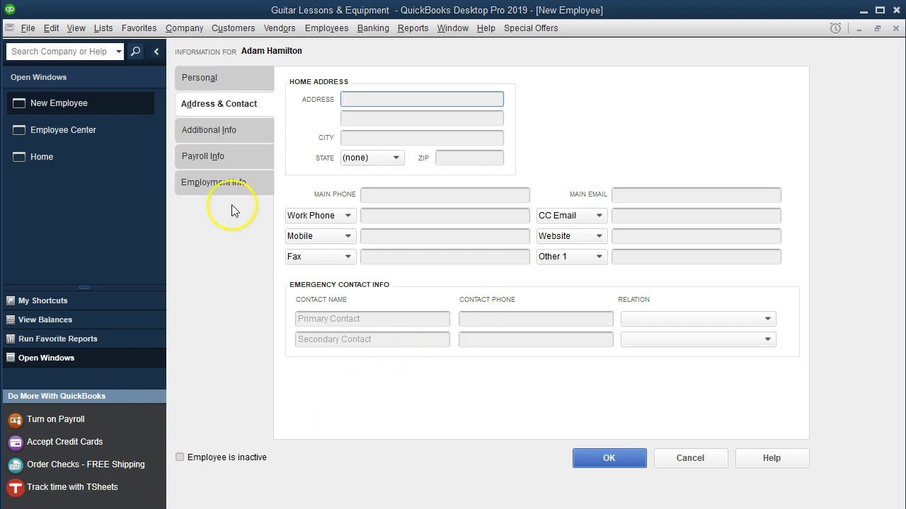
click(227, 160)
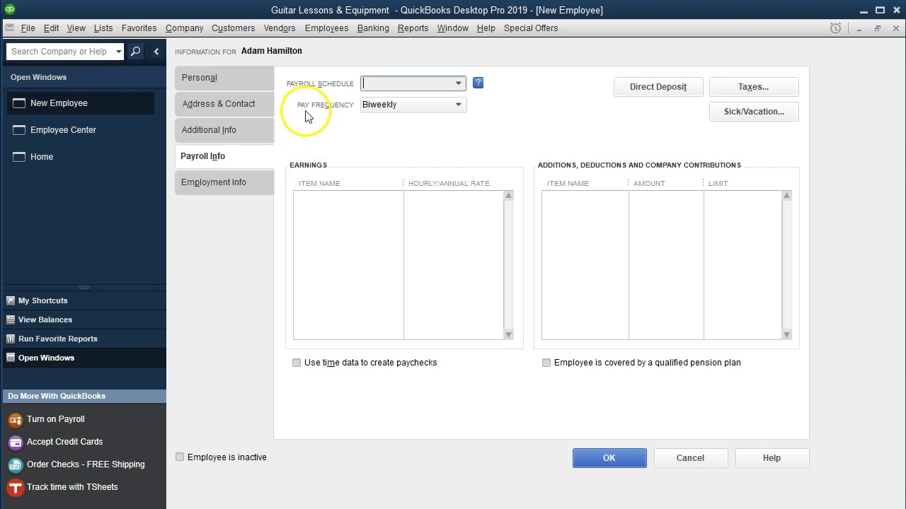
Step: Set pay frequency to Monthly and enter Salary as the first earnings item
click(416, 106)
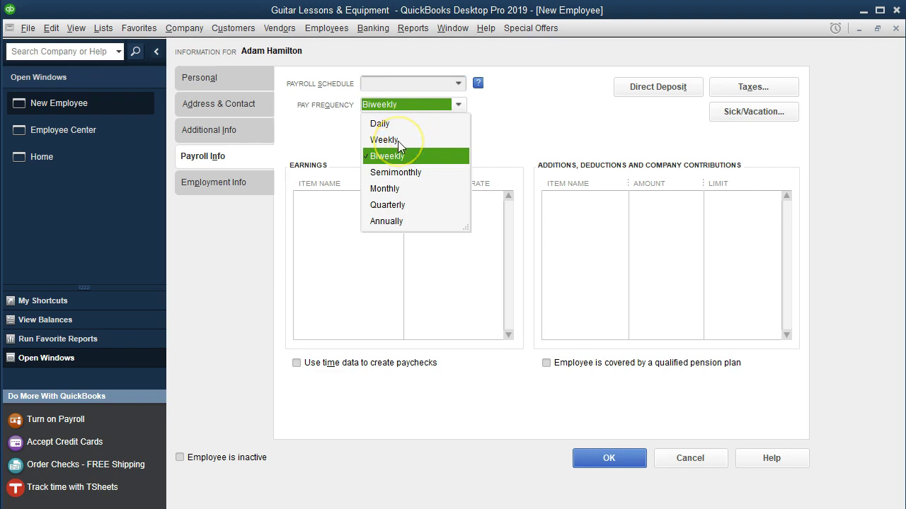
click(386, 188)
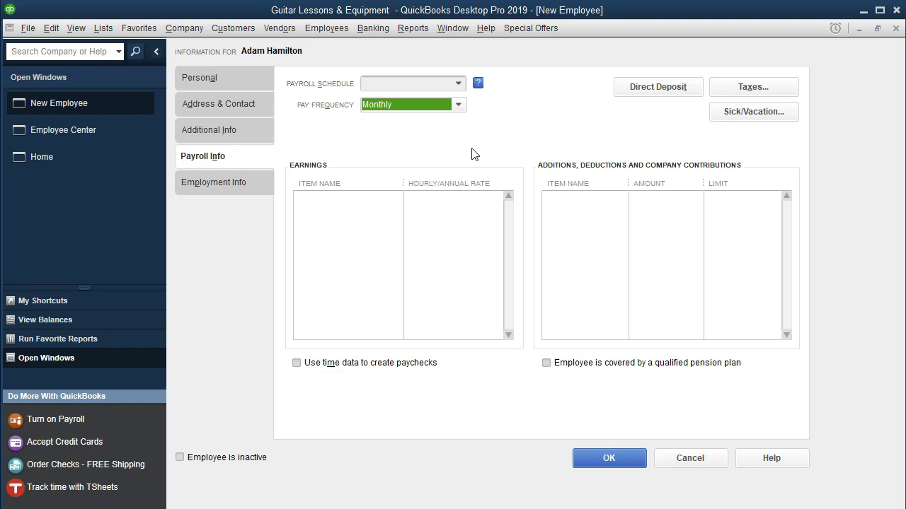
click(362, 202)
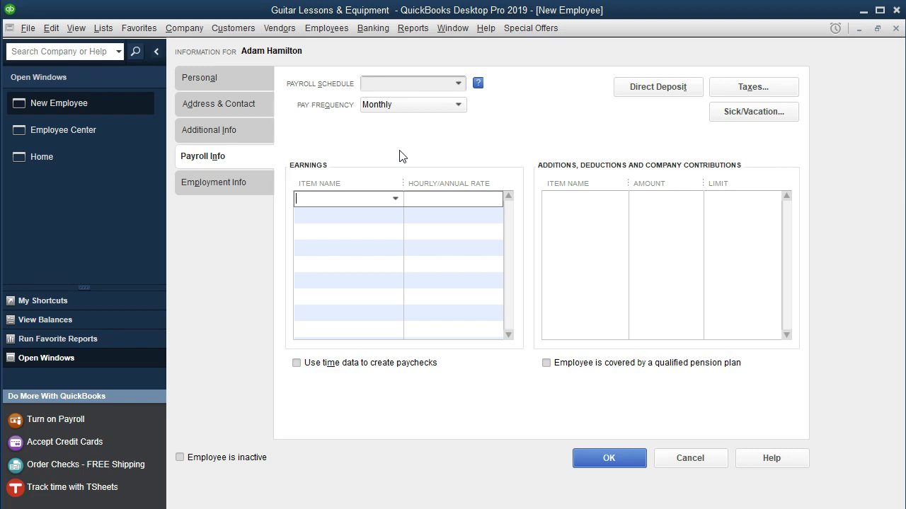
text(Salary)
click(412, 205)
Step: Create the Salary payroll item as Annual Salary, Regular Pay, tracked to Payroll Expenses
click(412, 211)
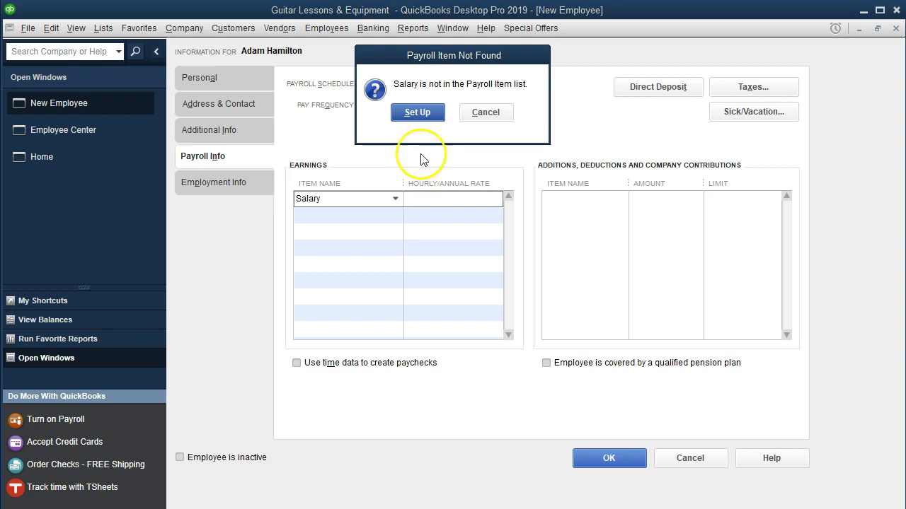
click(416, 113)
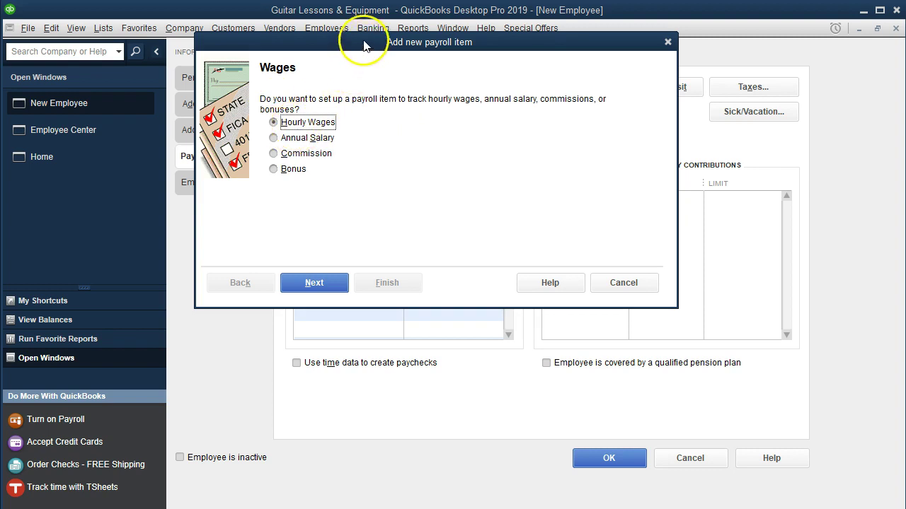
drag(364, 44, 475, 223)
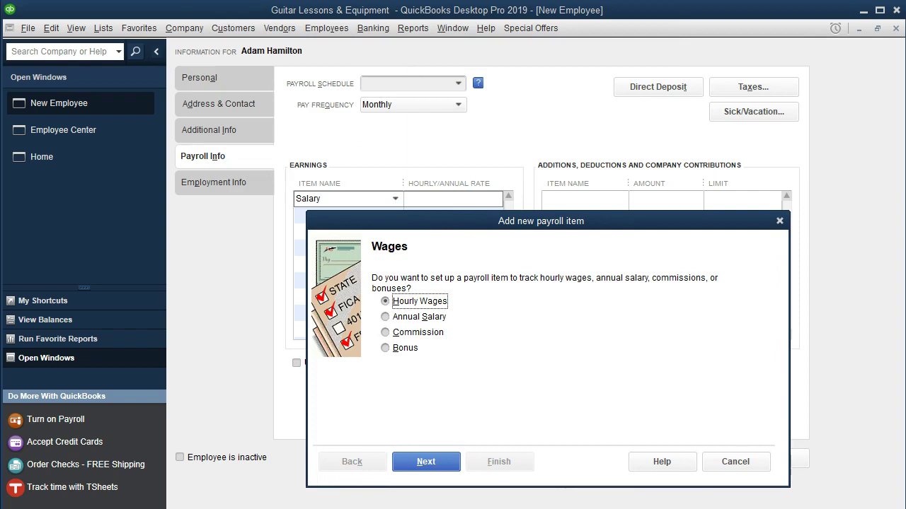
click(385, 317)
click(453, 467)
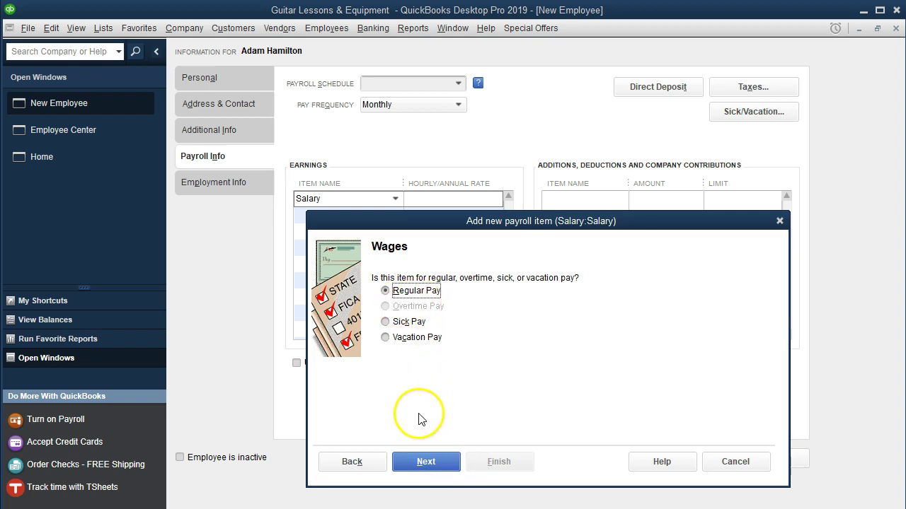
click(422, 463)
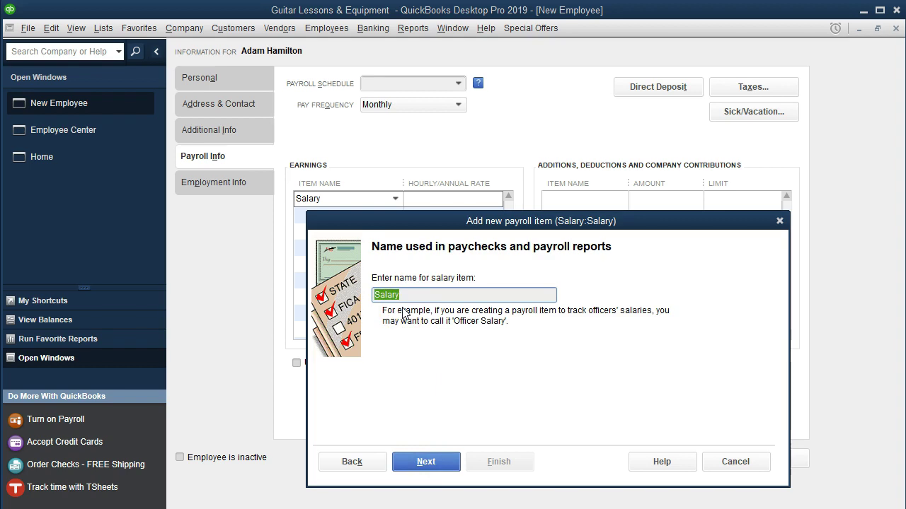
click(412, 369)
click(421, 461)
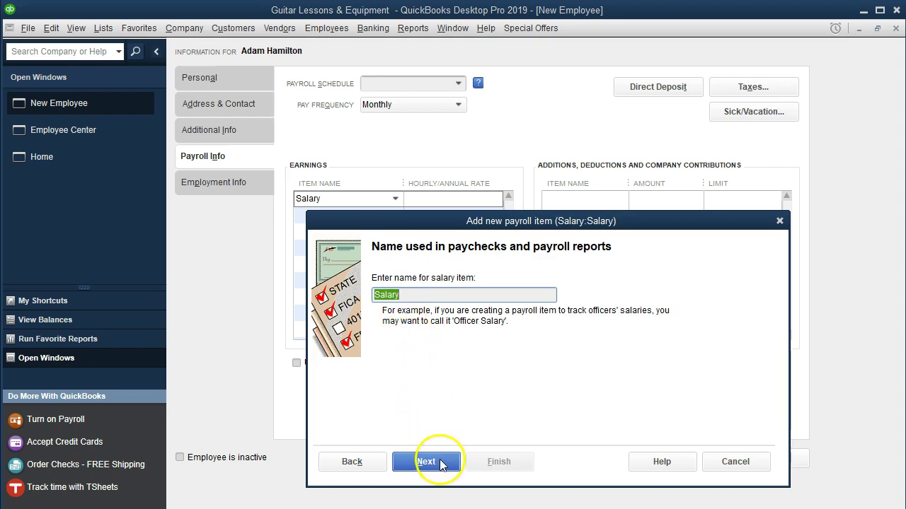
click(427, 299)
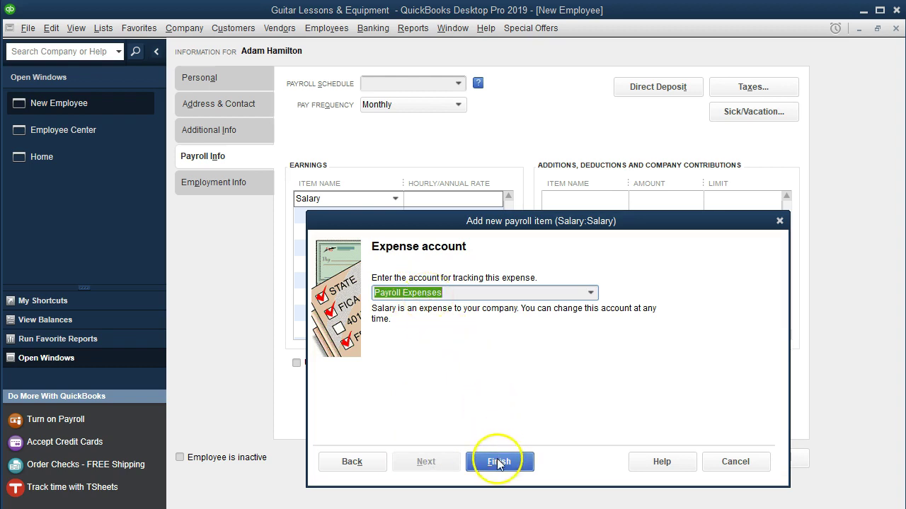
click(497, 460)
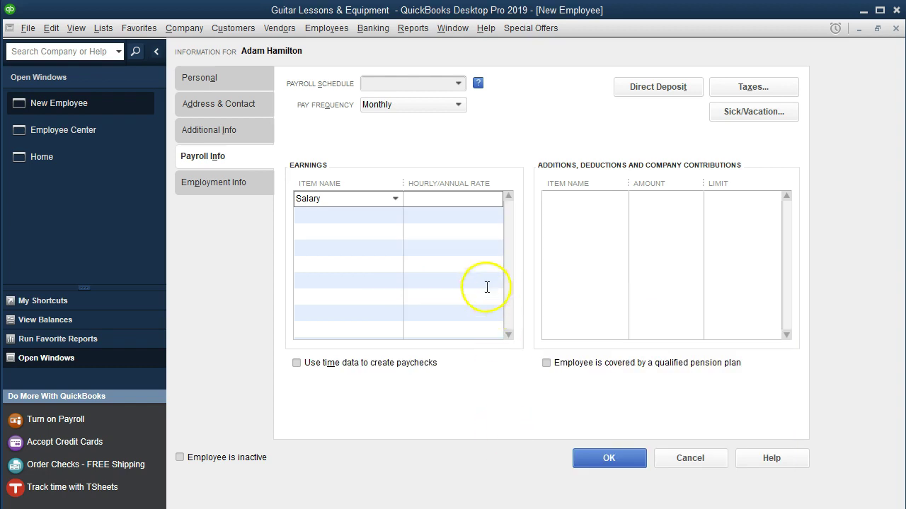
Step: Give Salary a 55,000 annual rate and check 55000/12 in the Windows Calculator
text(55000)
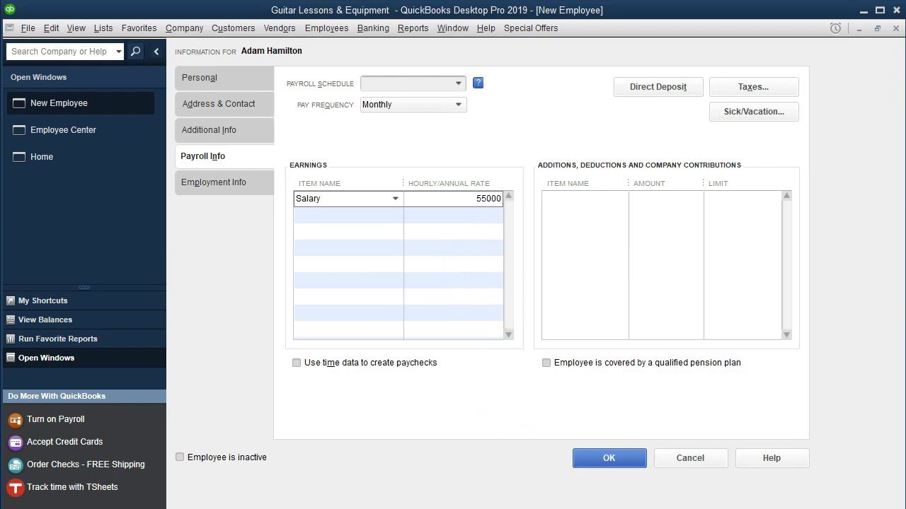
key(Tab)
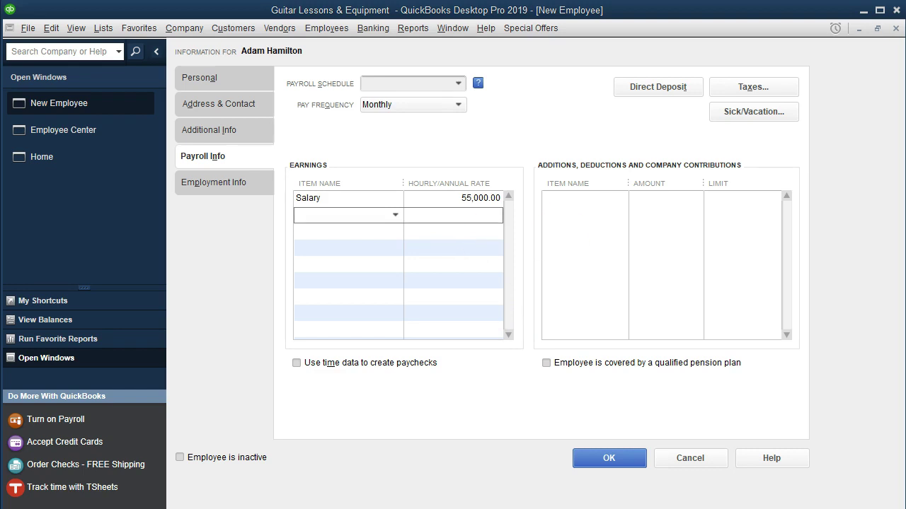
click(697, 294)
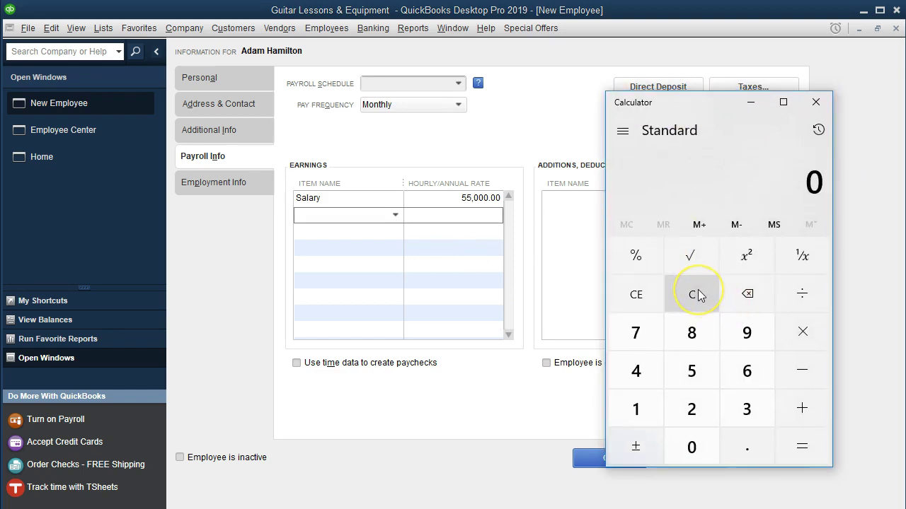
text(550000)
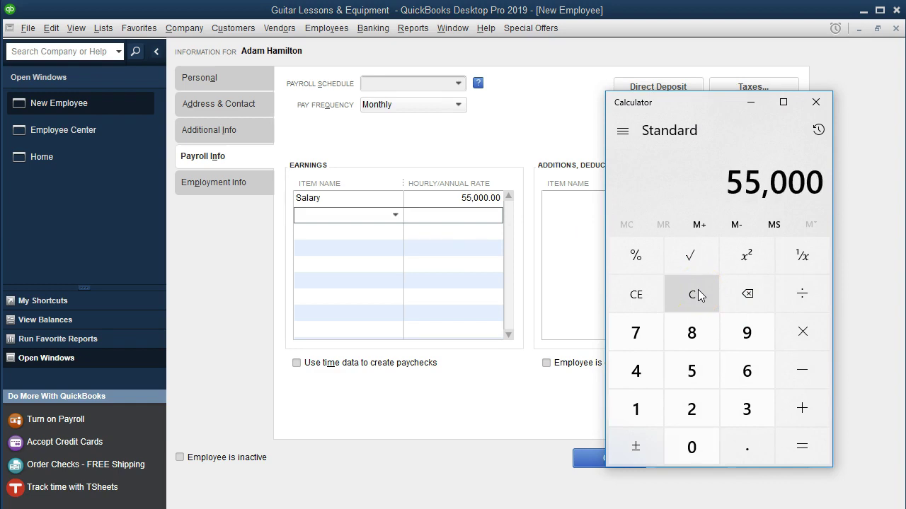
text(/12)
key(Return)
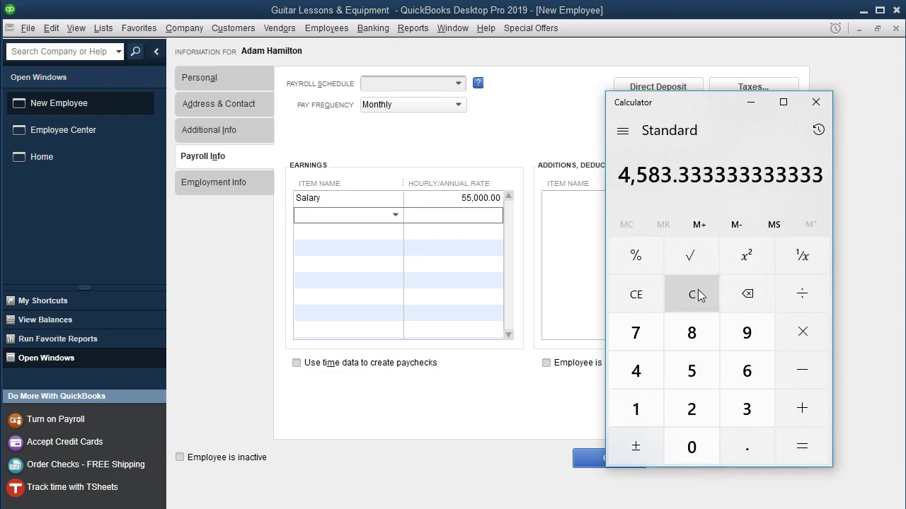
click(816, 104)
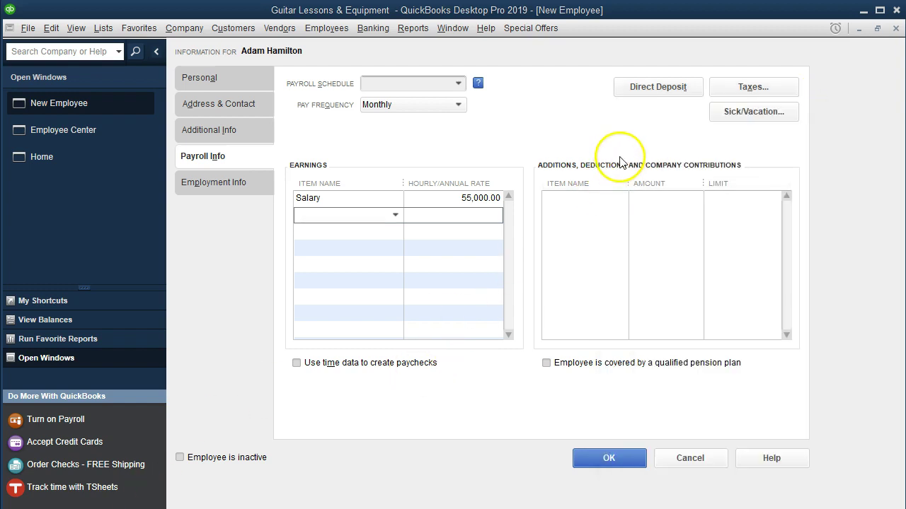
Step: Set federal withholding allowances to 1 and save the tax settings without a state
click(722, 96)
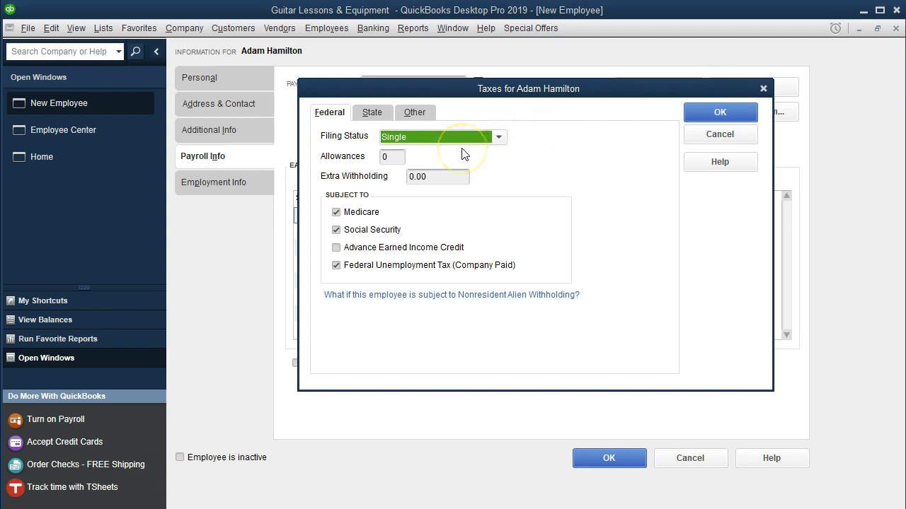
click(397, 159)
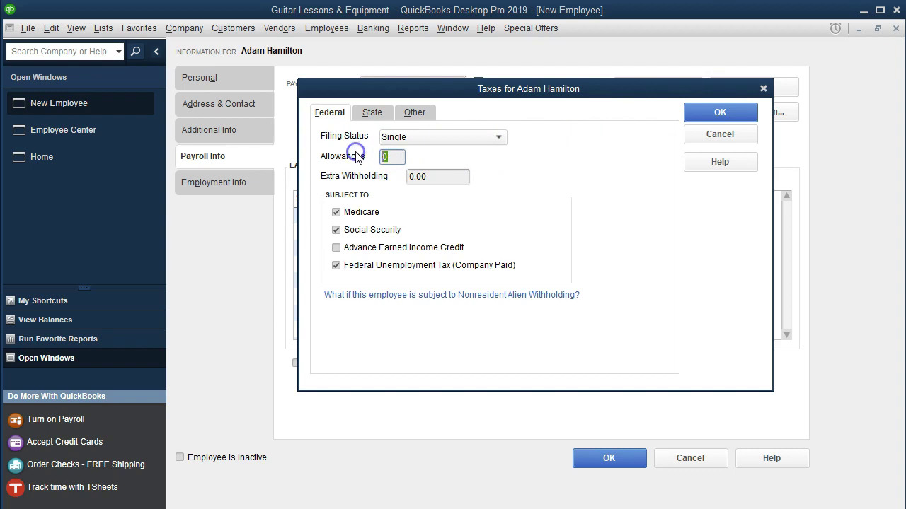
text(1)
key(Tab)
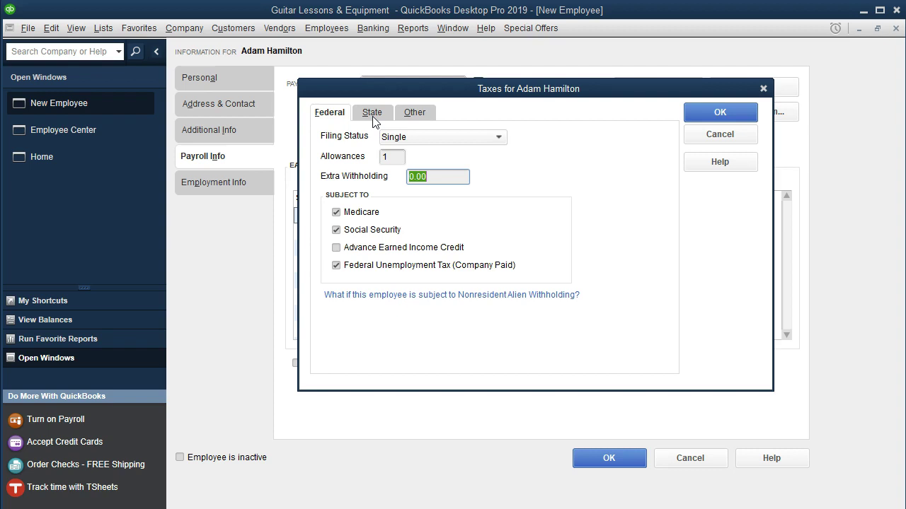
click(372, 113)
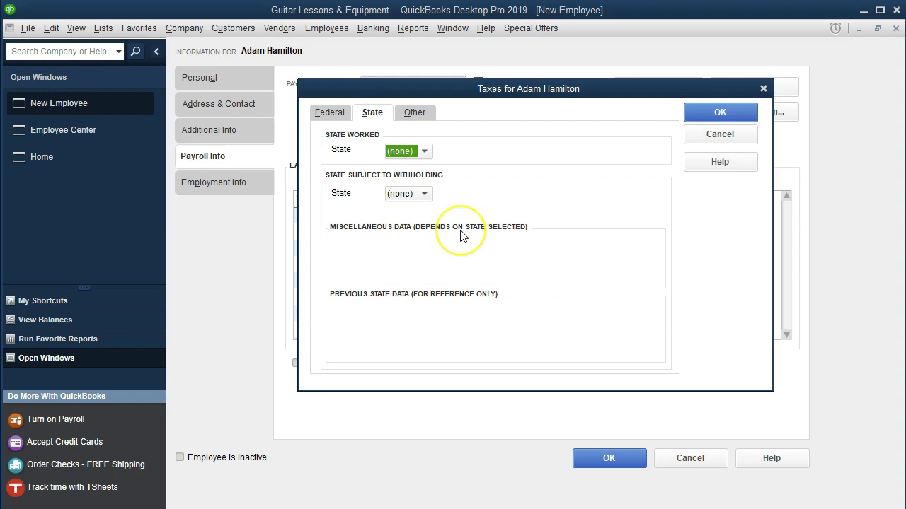
click(690, 113)
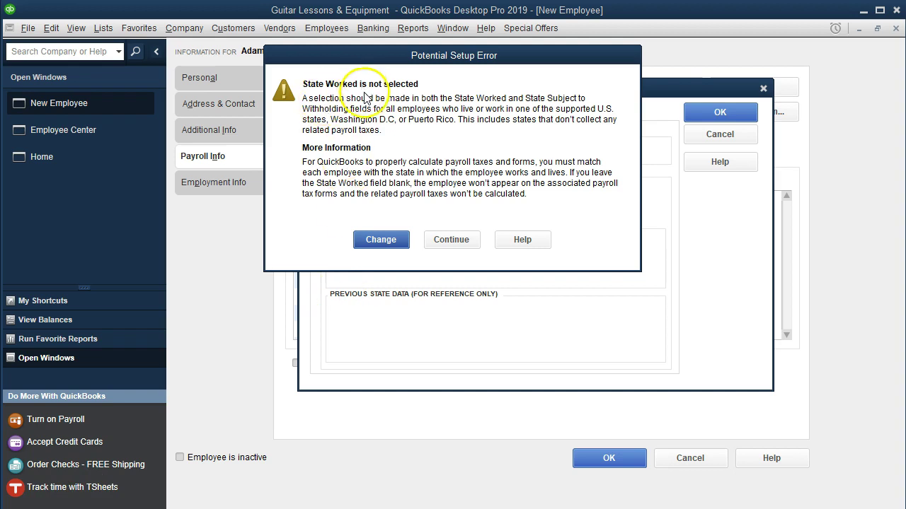
click(450, 239)
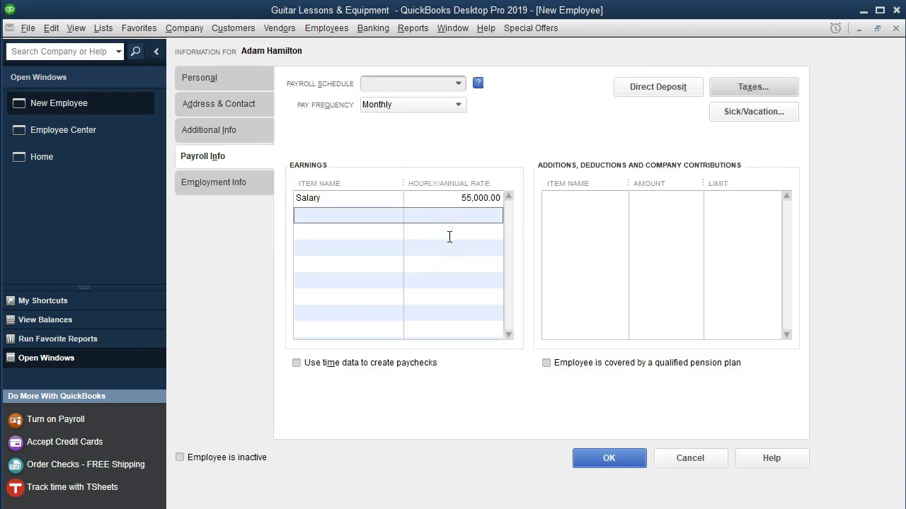
Step: Try saving the employee with default local tax settings, hitting the name-in-use warning
click(590, 457)
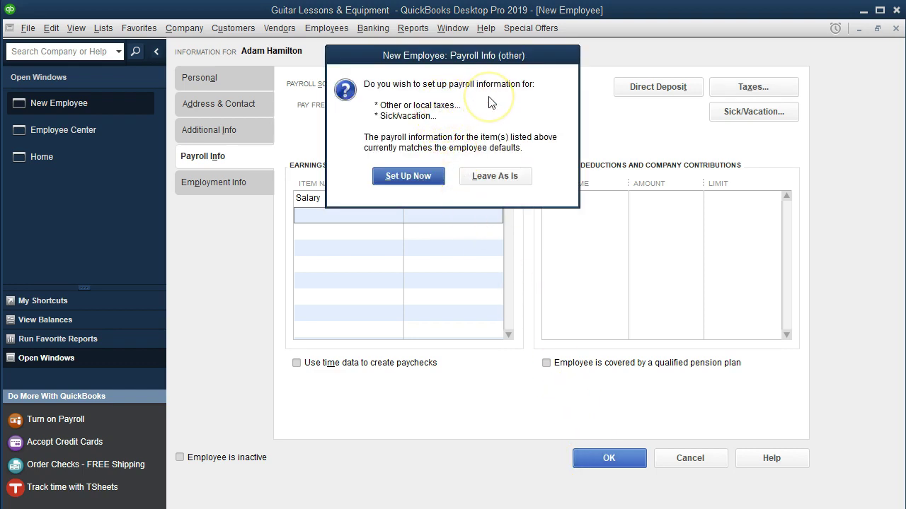
click(488, 180)
click(488, 179)
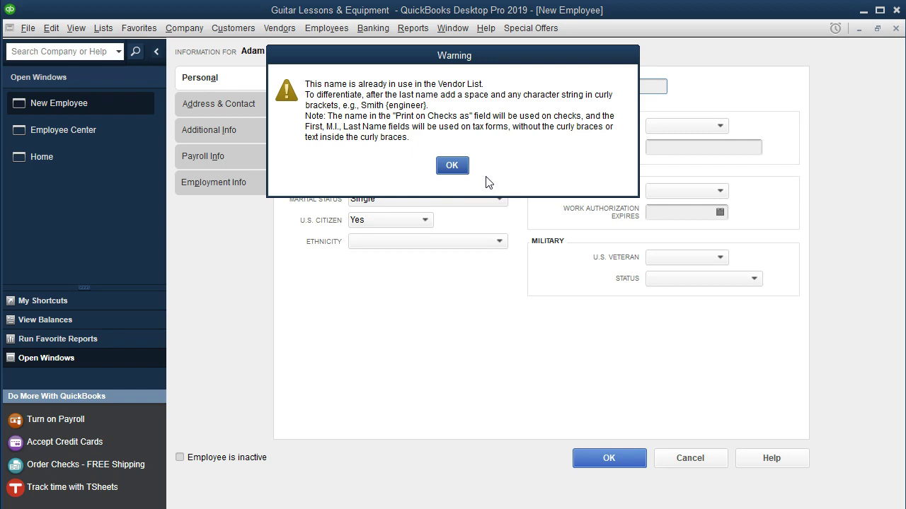
drag(462, 167, 316, 253)
key(Return)
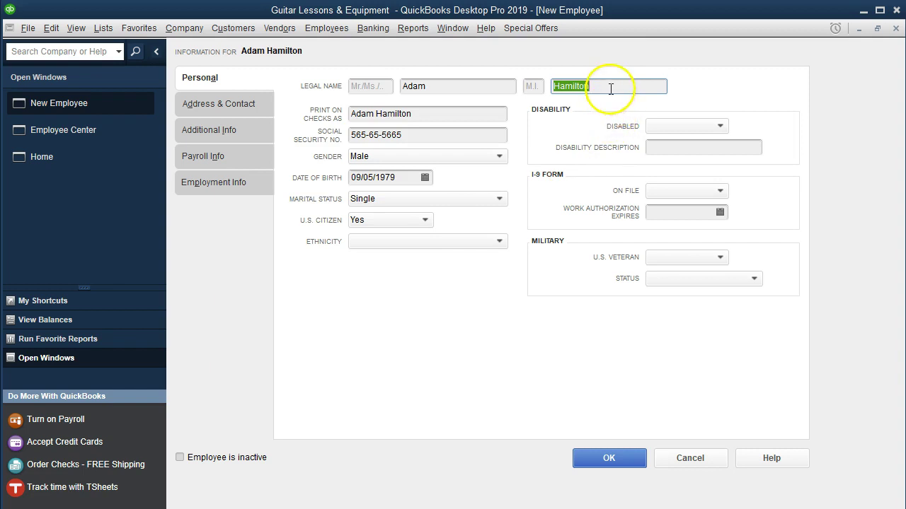
Step: Add a trailing period to the last name and save the employee
click(610, 88)
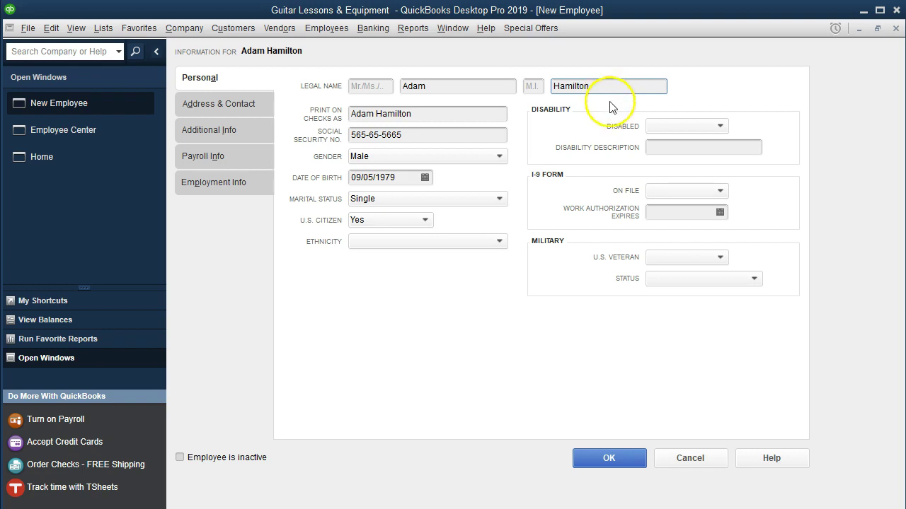
click(606, 460)
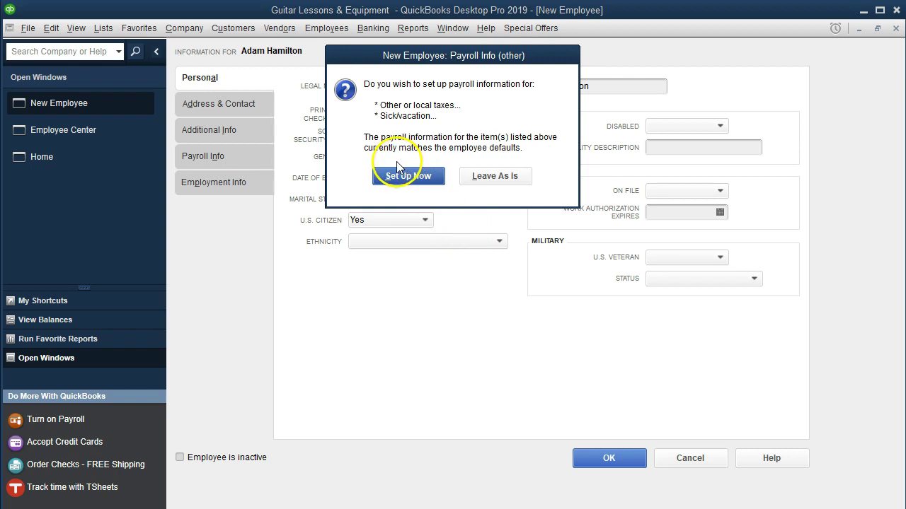
click(475, 181)
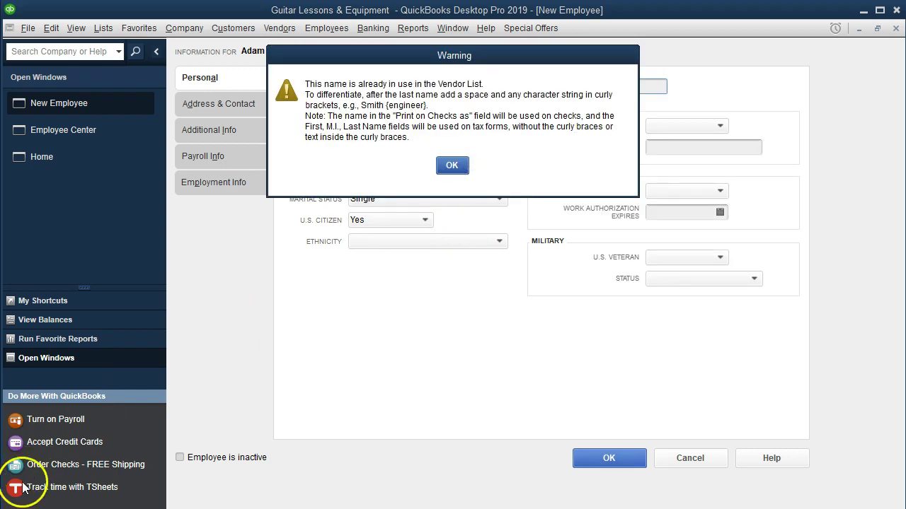
key(Return)
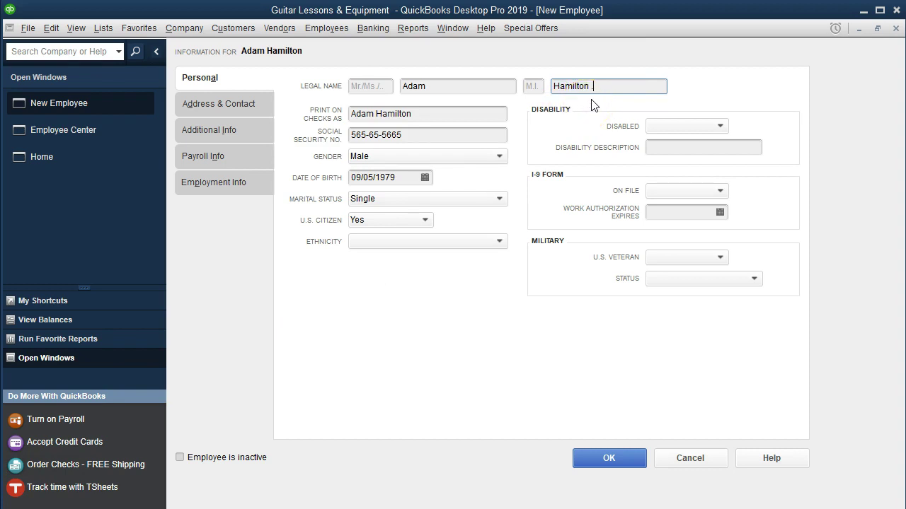
text(.)
click(640, 458)
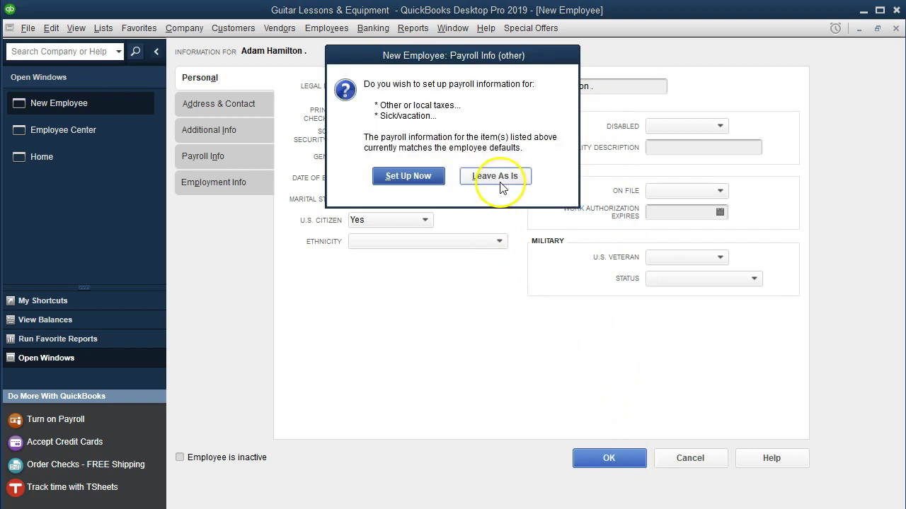
click(501, 182)
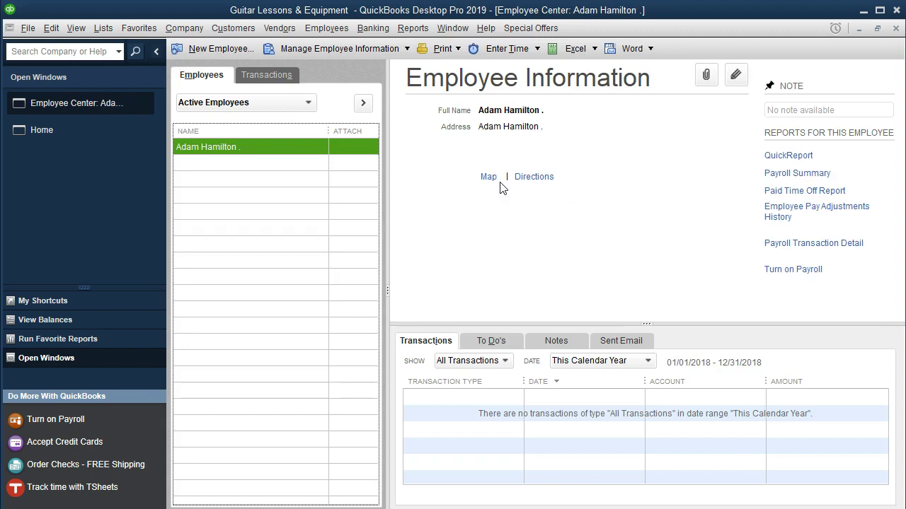
Step: Start a new employee and enter her first and last name, social security number and female gender
click(218, 50)
click(432, 87)
key(Tab)
key(Tab)
key(Tab)
key(Tab)
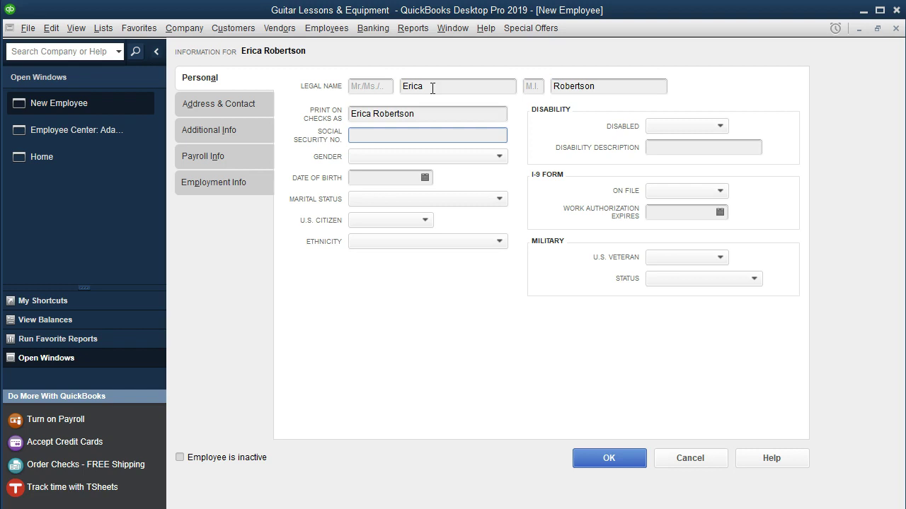
key(Tab)
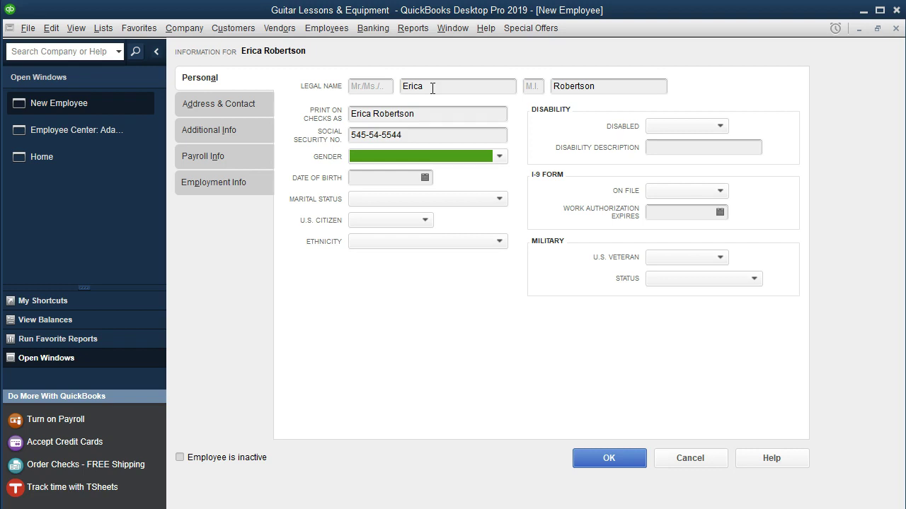
key(Tab)
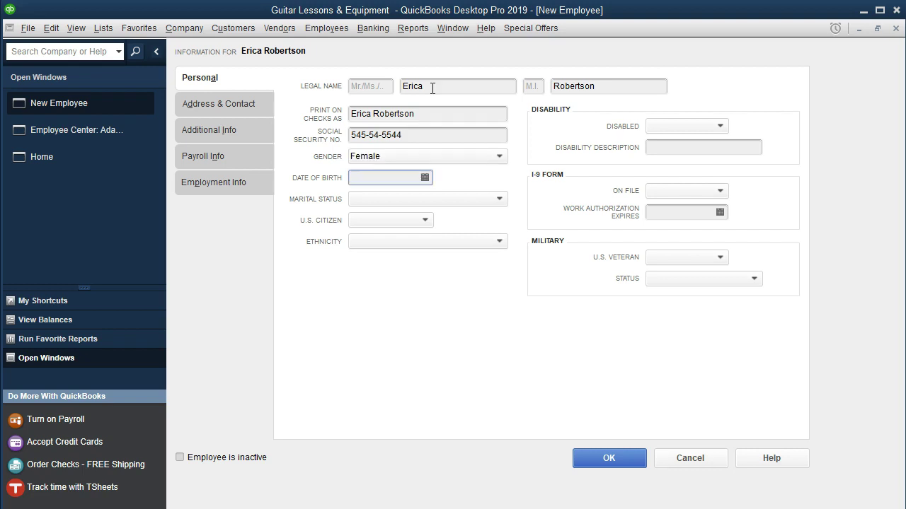
key(Tab)
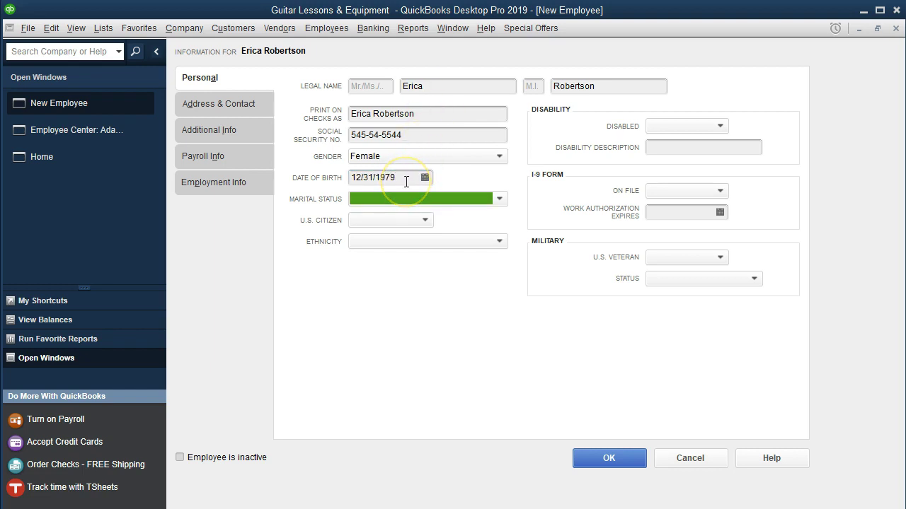
click(398, 203)
text(Married)
key(Tab)
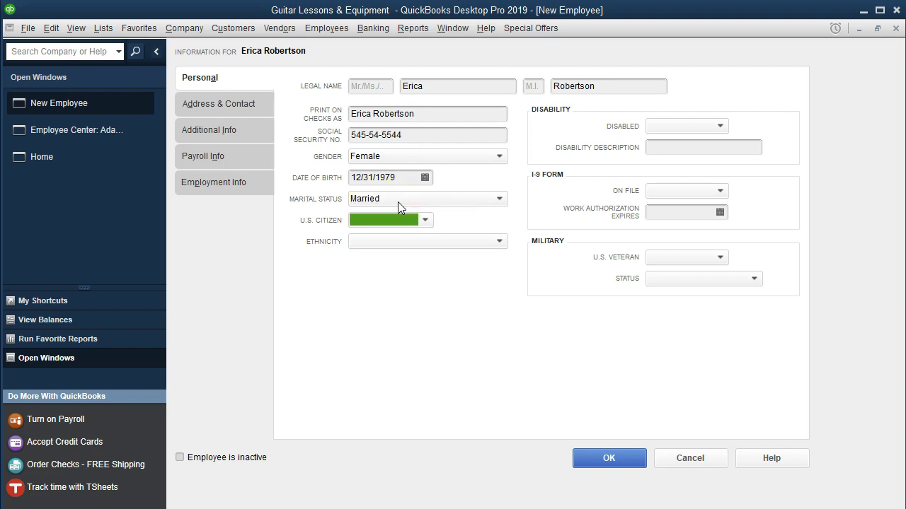
key(Tab)
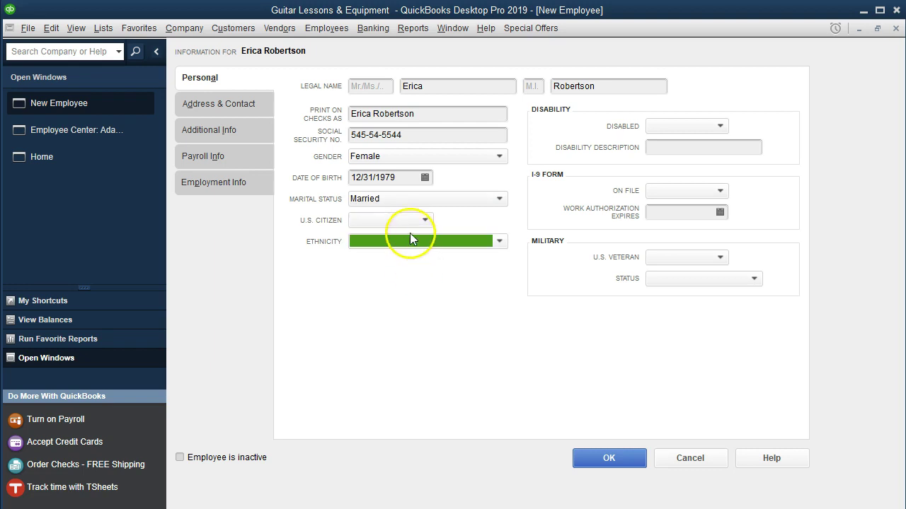
click(399, 219)
text(Yes)
key(Tab)
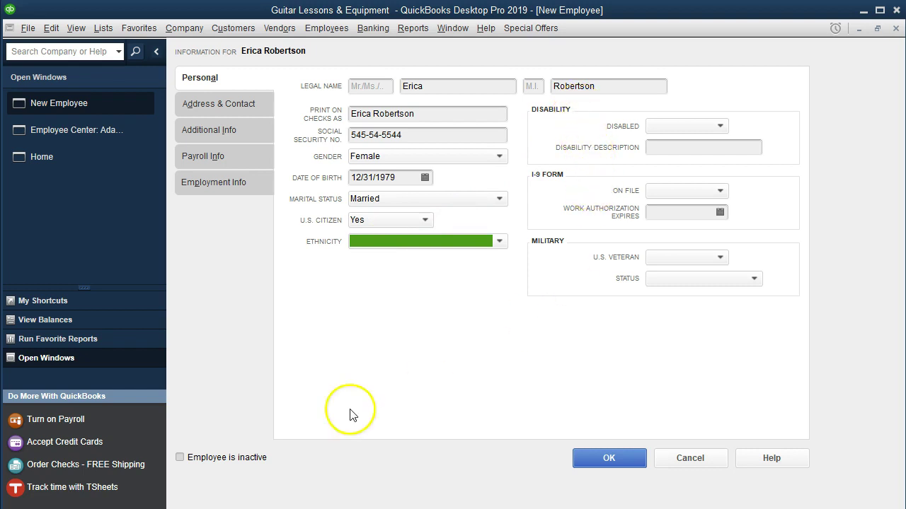
click(317, 239)
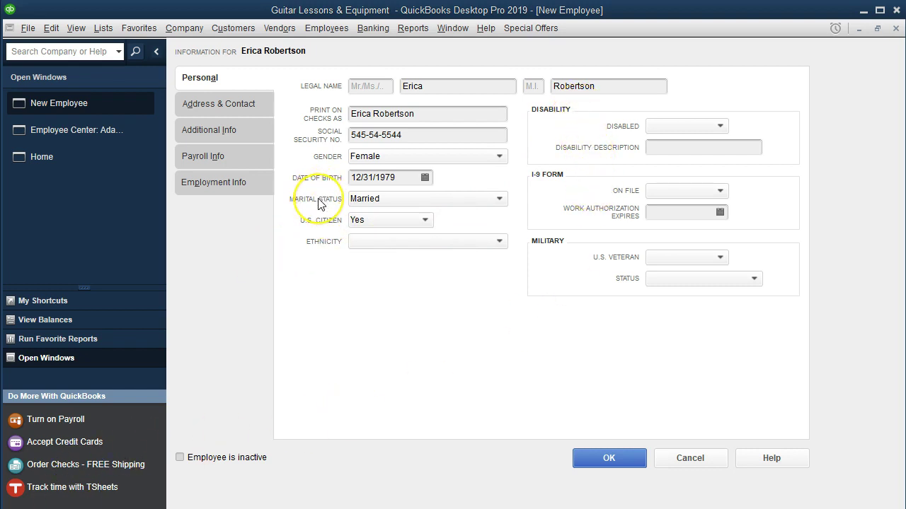
Step: Move to the Payroll Info tab and choose Monthly as the pay frequency
click(243, 108)
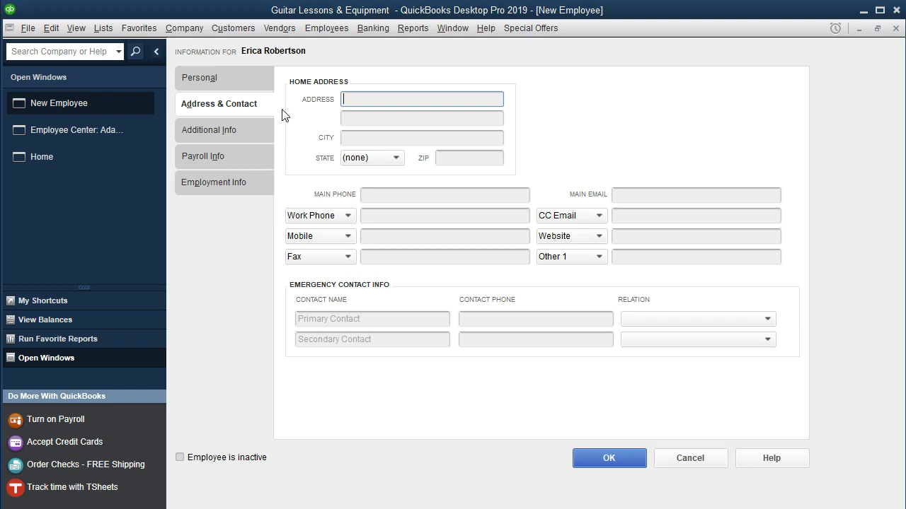
click(251, 131)
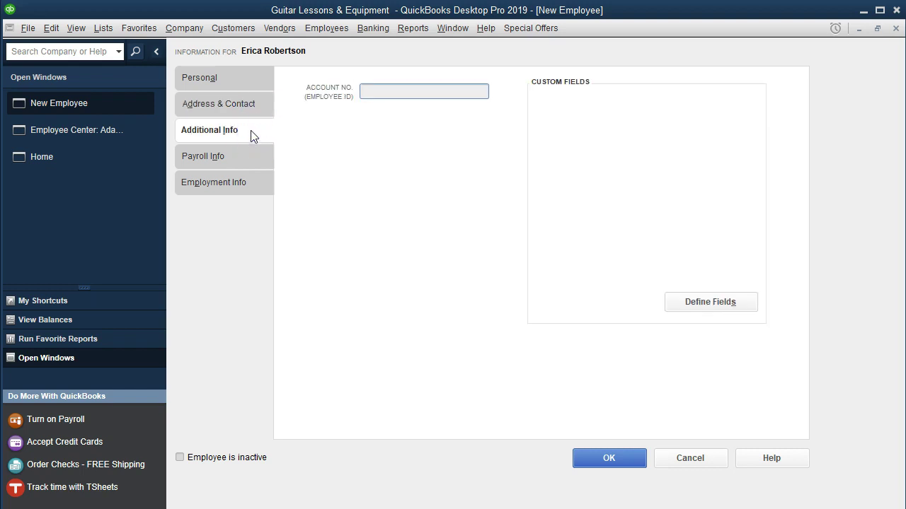
click(242, 159)
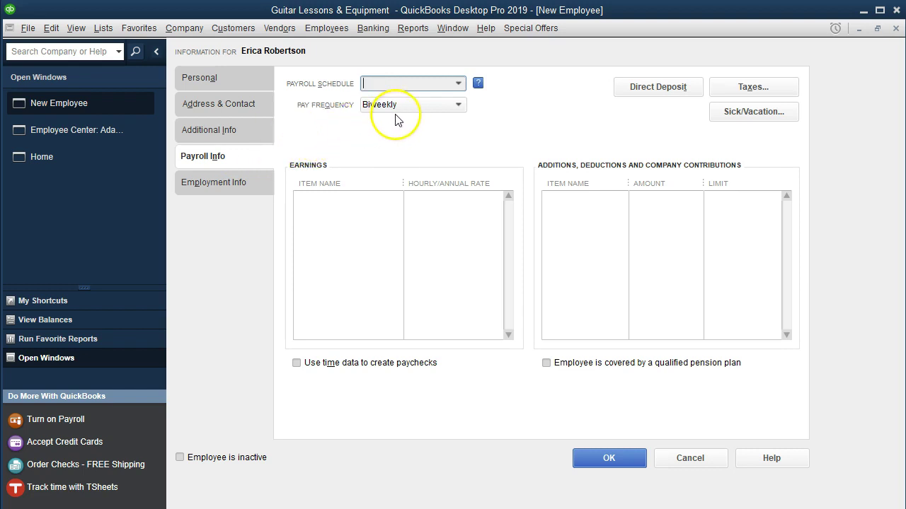
click(458, 106)
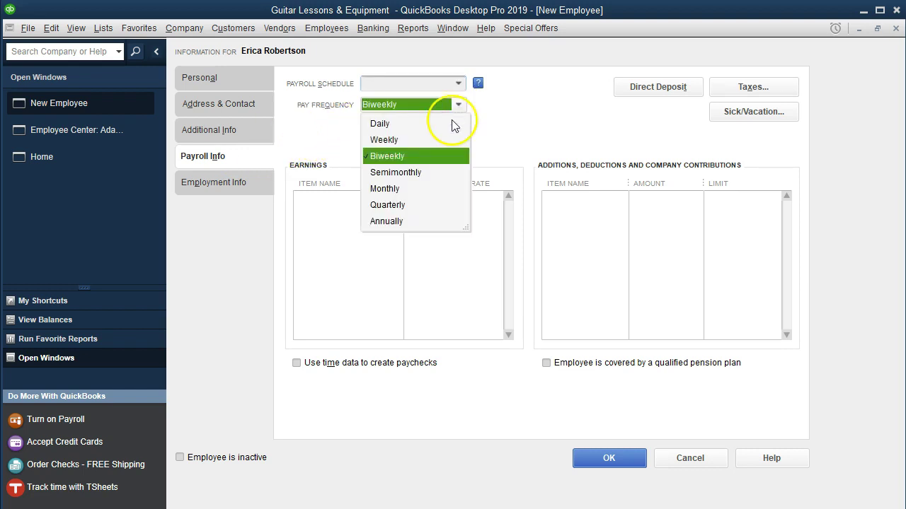
click(402, 186)
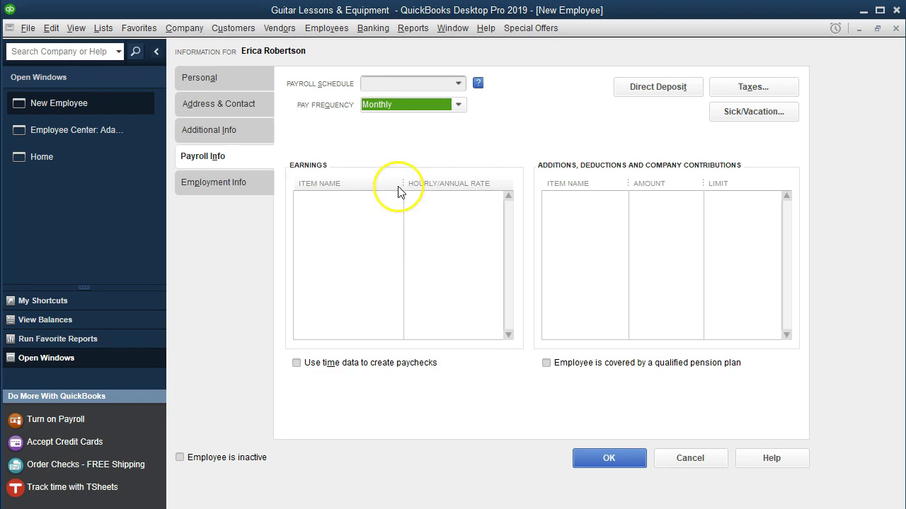
click(364, 198)
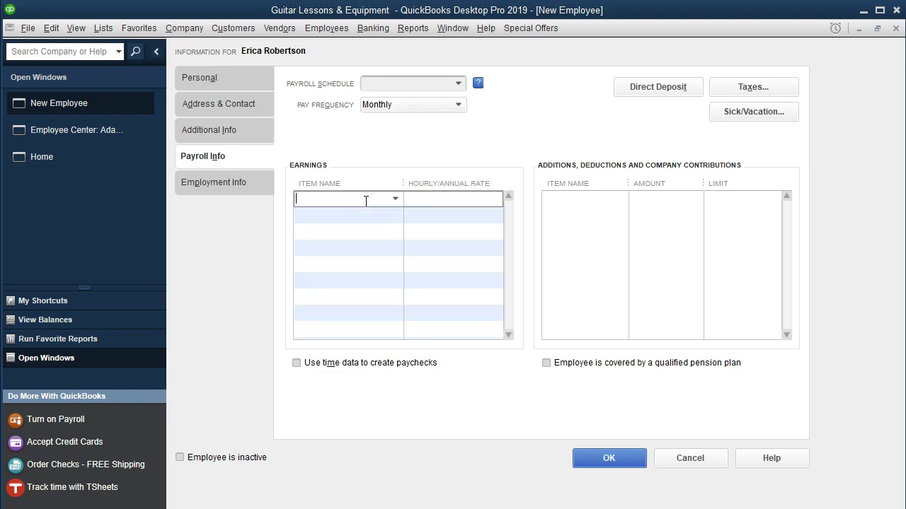
Step: Add an Hourly earnings item, set up as regular-pay hourly wages tracked to Payroll Expenses
text(Hourly)
key(Tab)
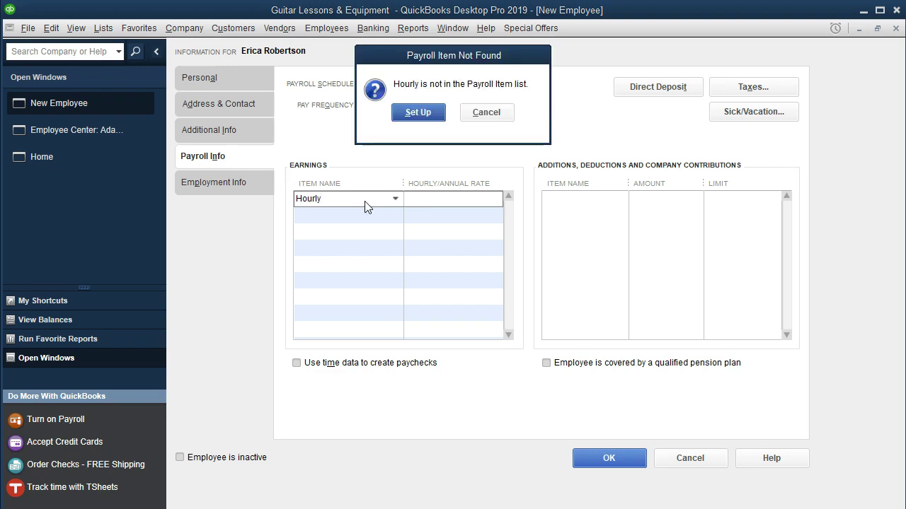
click(425, 113)
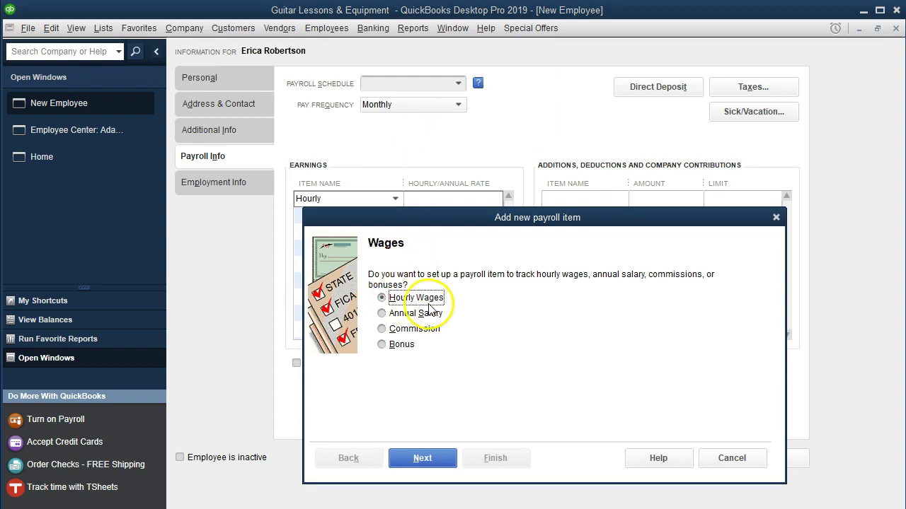
click(436, 459)
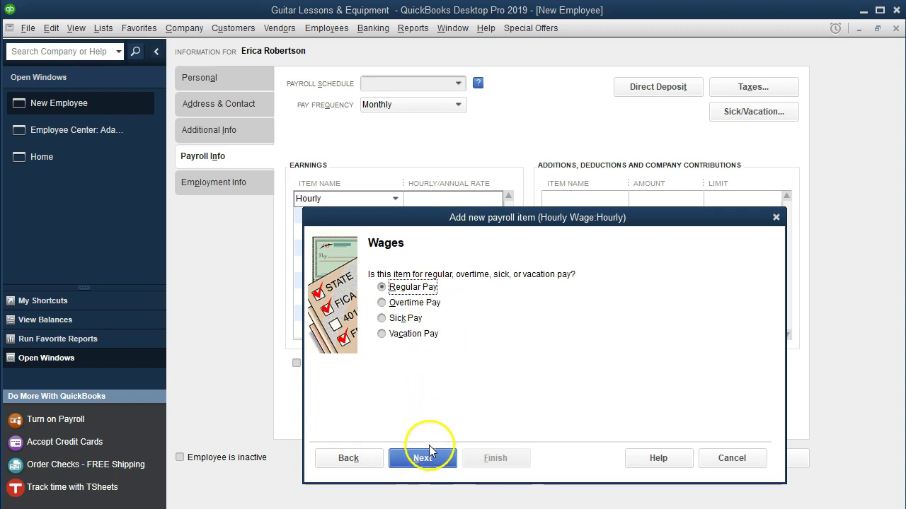
click(433, 459)
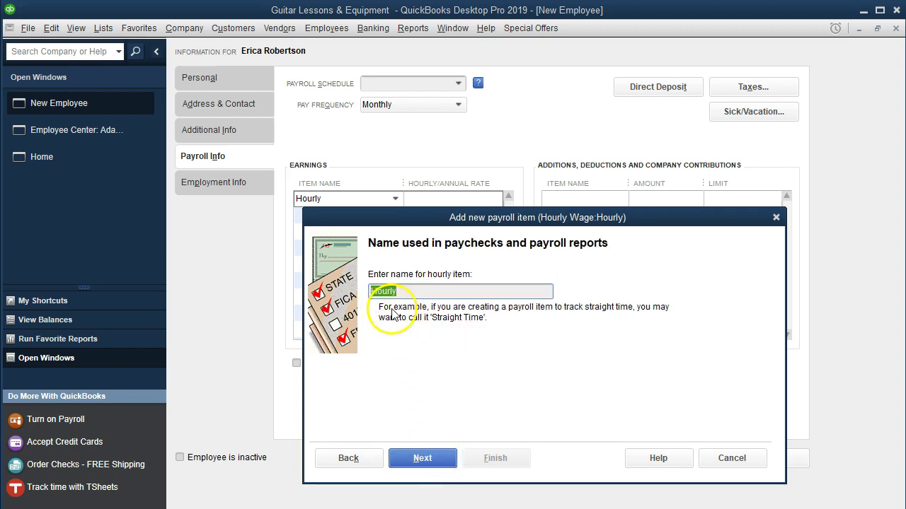
click(436, 464)
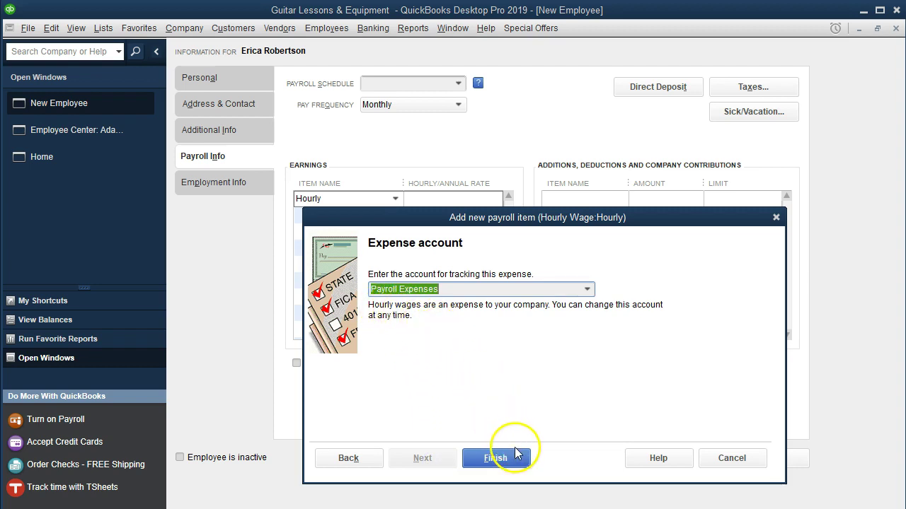
click(495, 458)
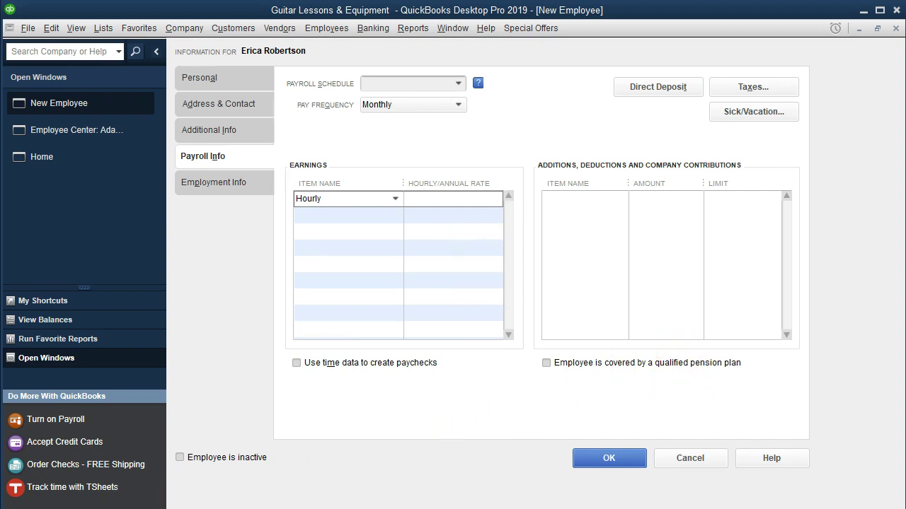
Step: Set federal filing status to Married with 3 allowances and continue without a worked state
click(715, 92)
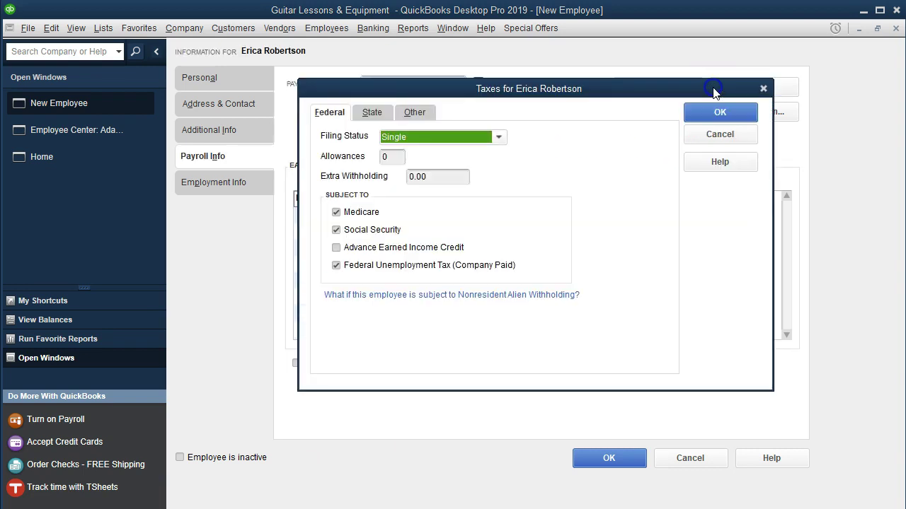
drag(756, 91, 715, 118)
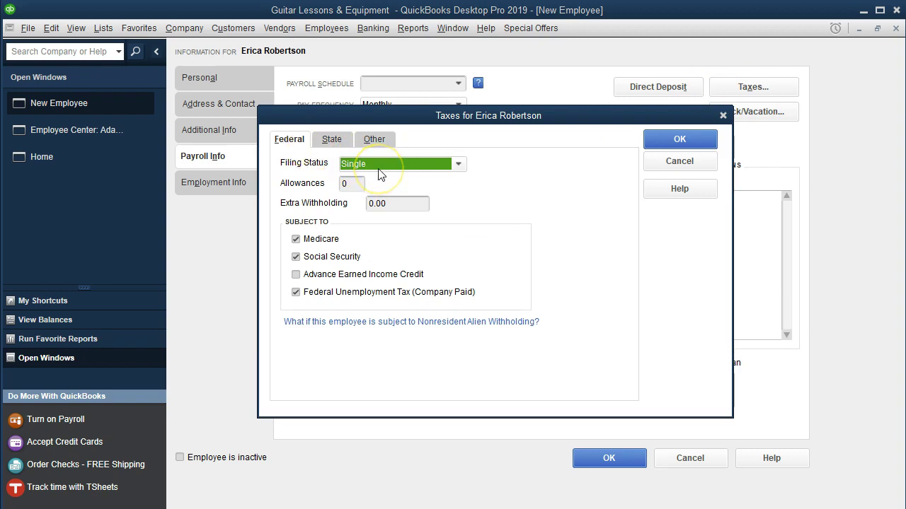
key(m)
key(Tab)
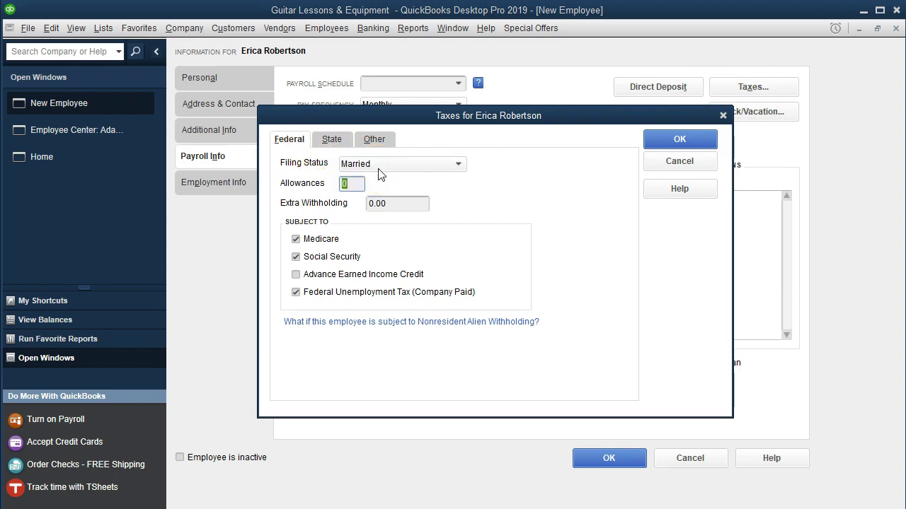
text(3)
key(Tab)
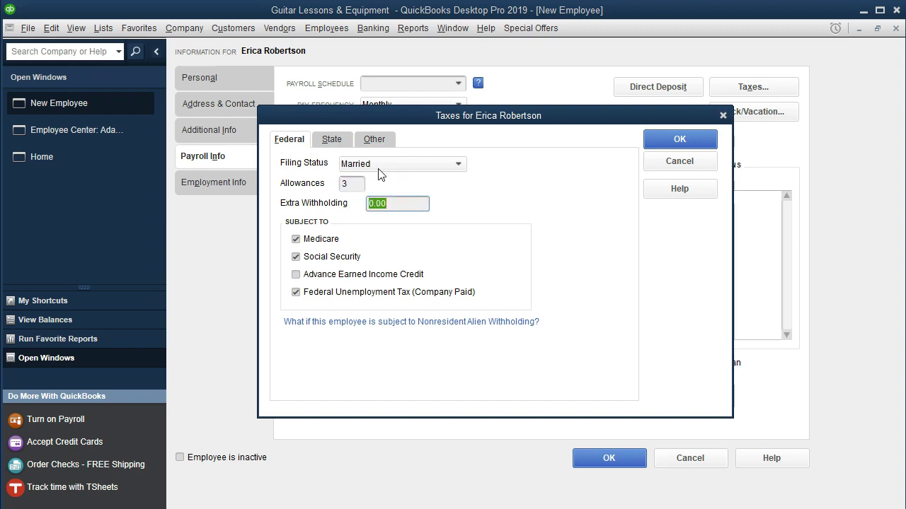
click(341, 239)
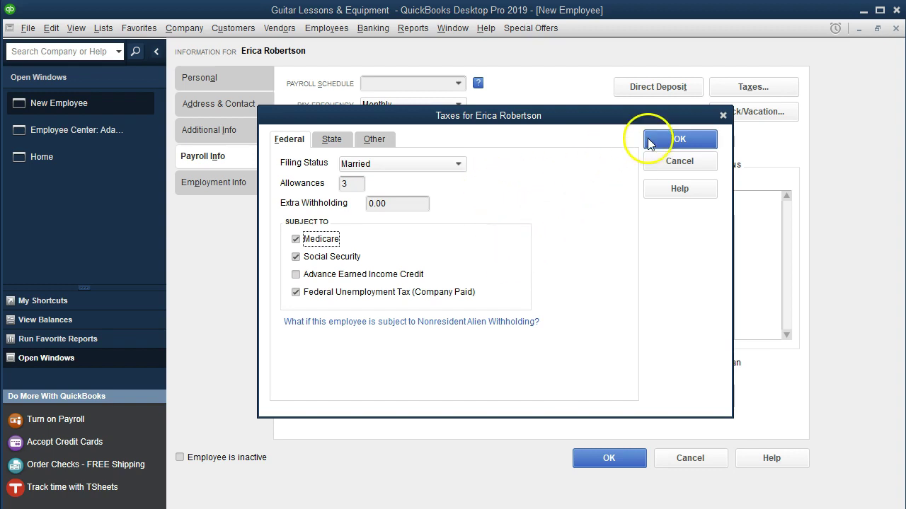
click(644, 141)
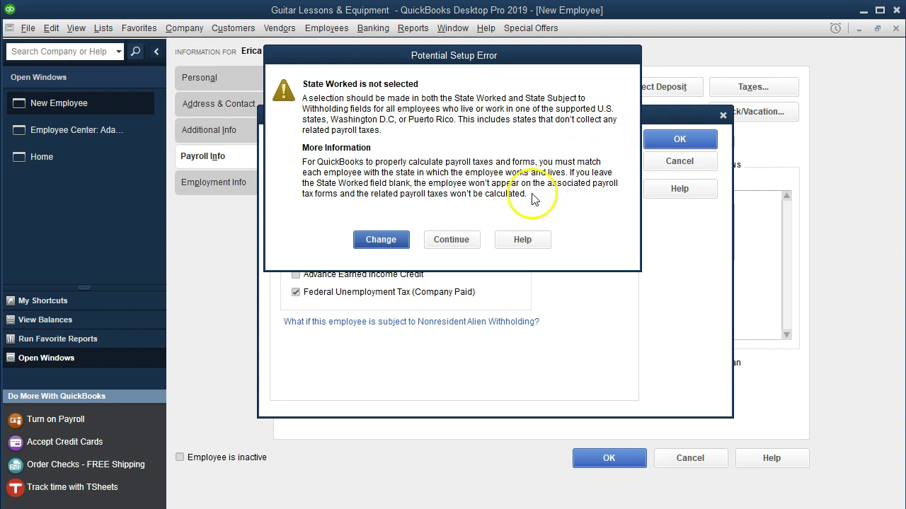
click(467, 242)
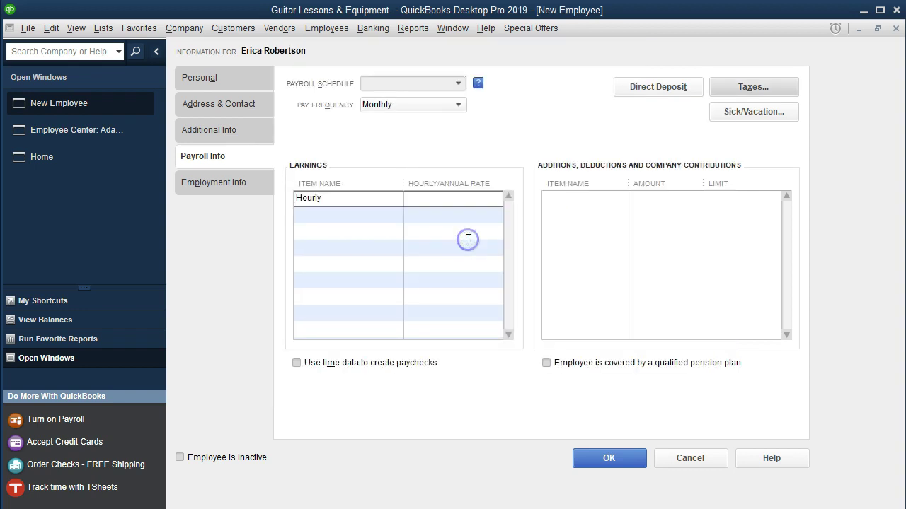
Step: Append a period to the last name and save the employee, leaving payroll defaults as is
click(243, 78)
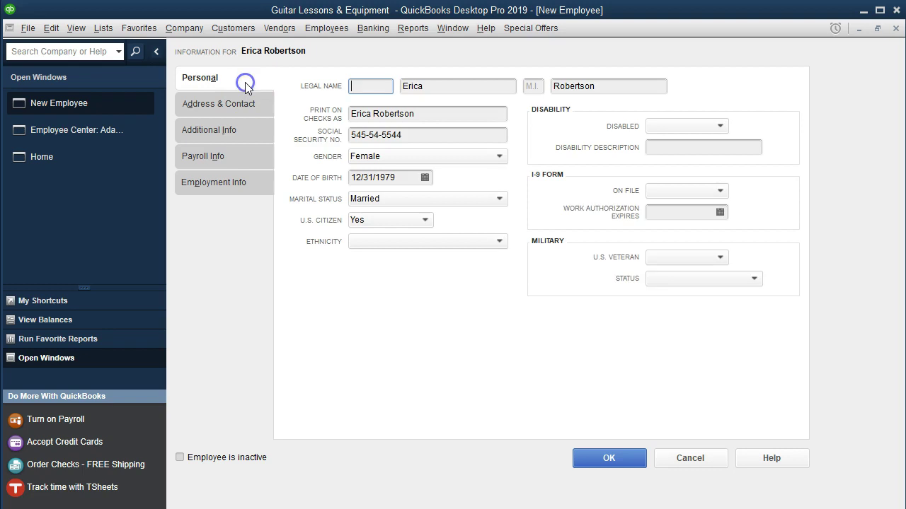
click(606, 86)
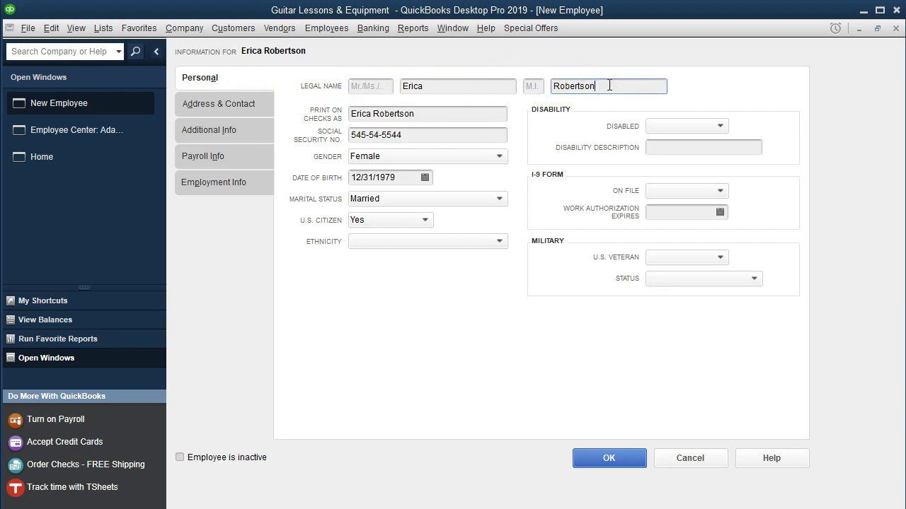
text(.)
click(635, 461)
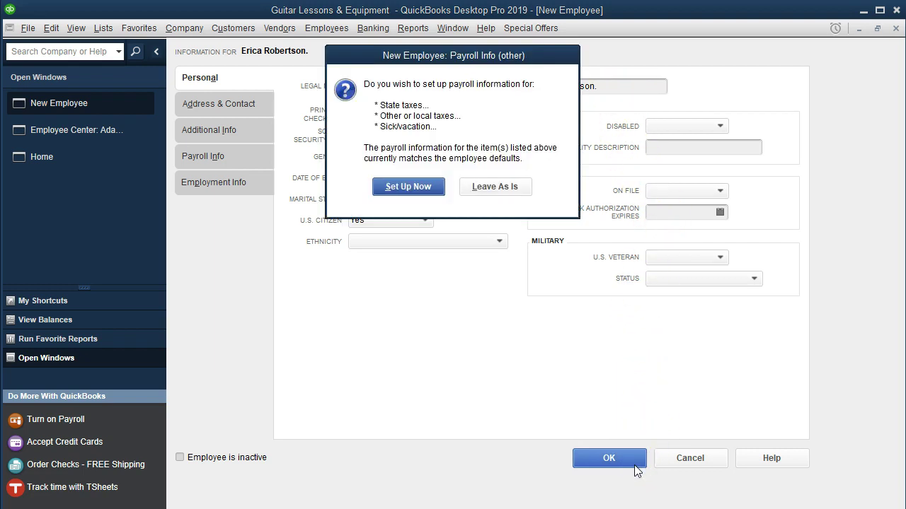
click(517, 191)
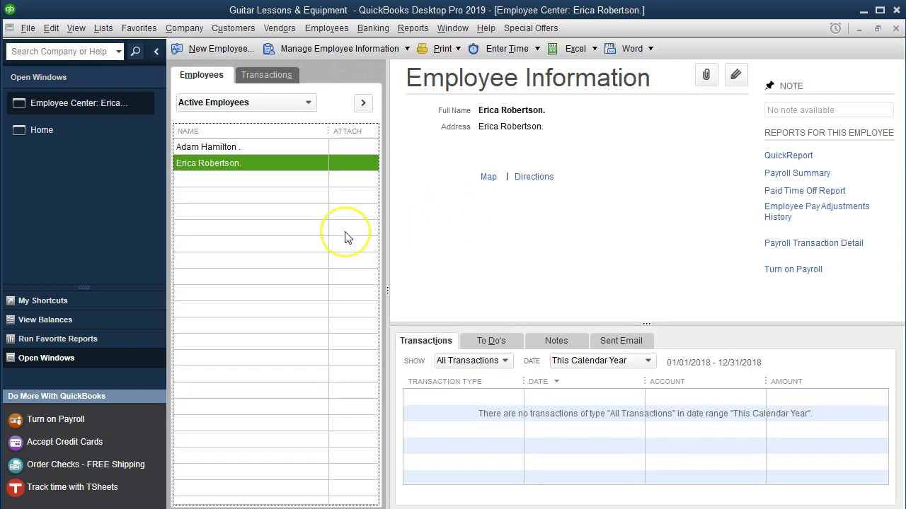